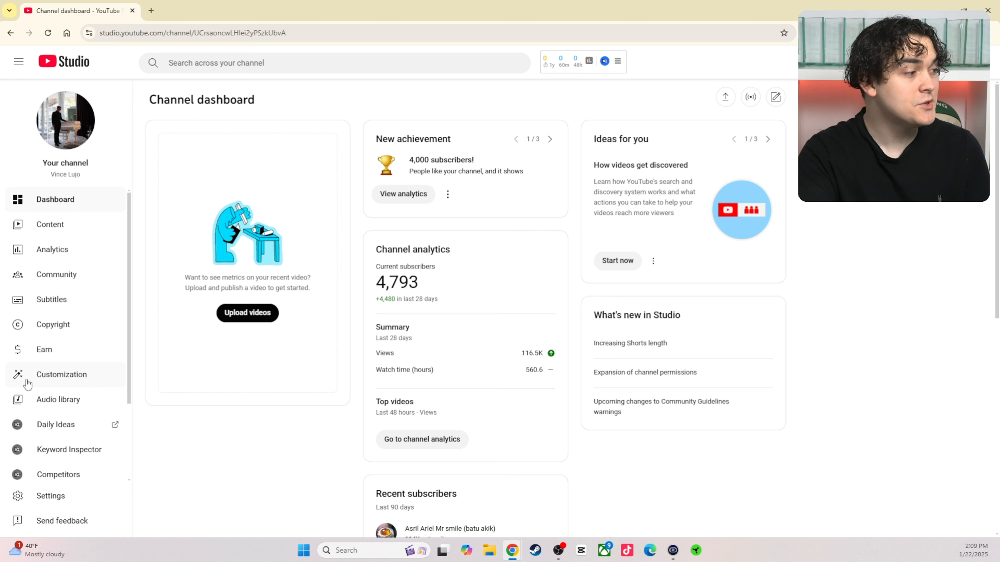
Step: Open the channel's customization page to edit its profile details
scroll(73, 424, "down", 3)
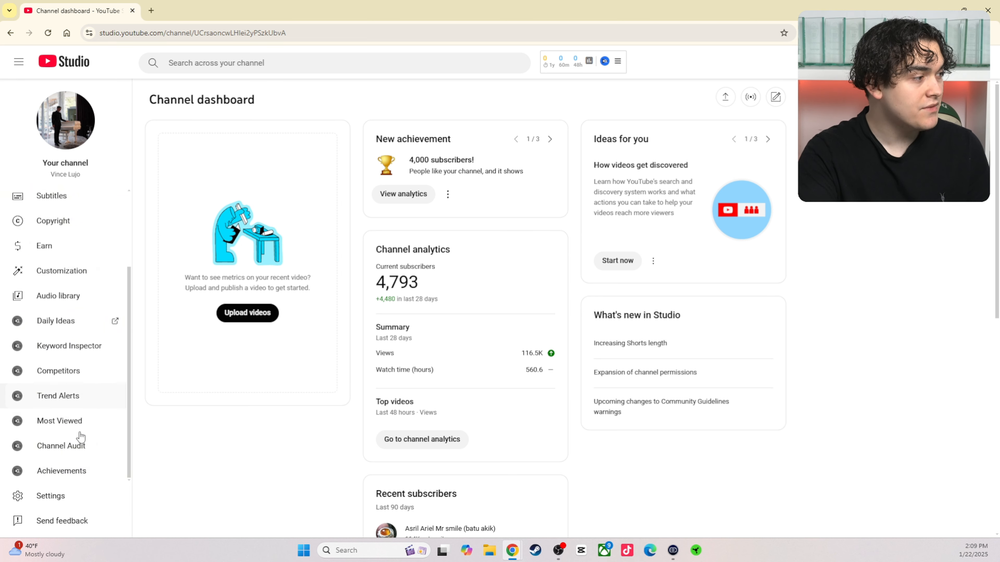
scroll(99, 453, "up", 3)
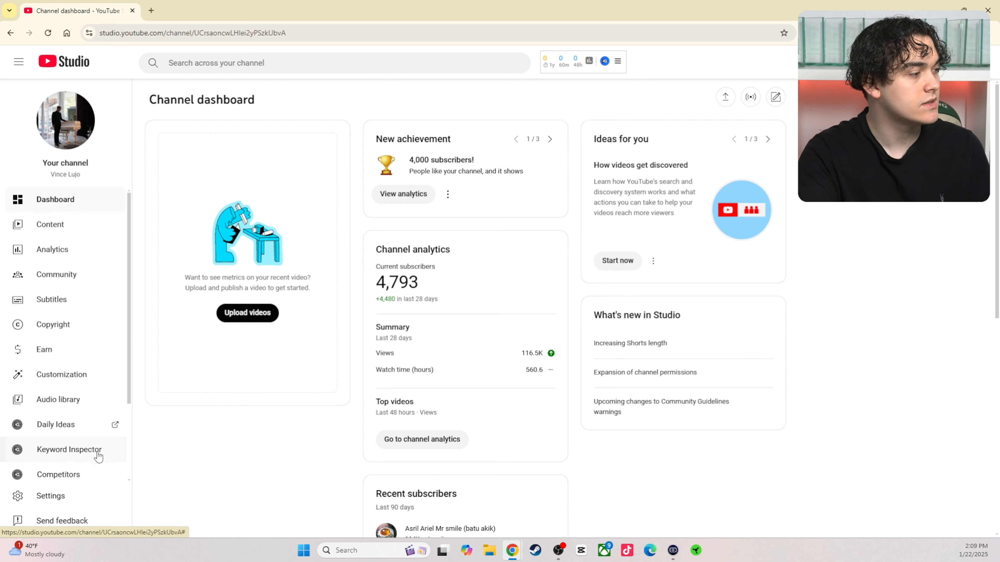
left_click(86, 383)
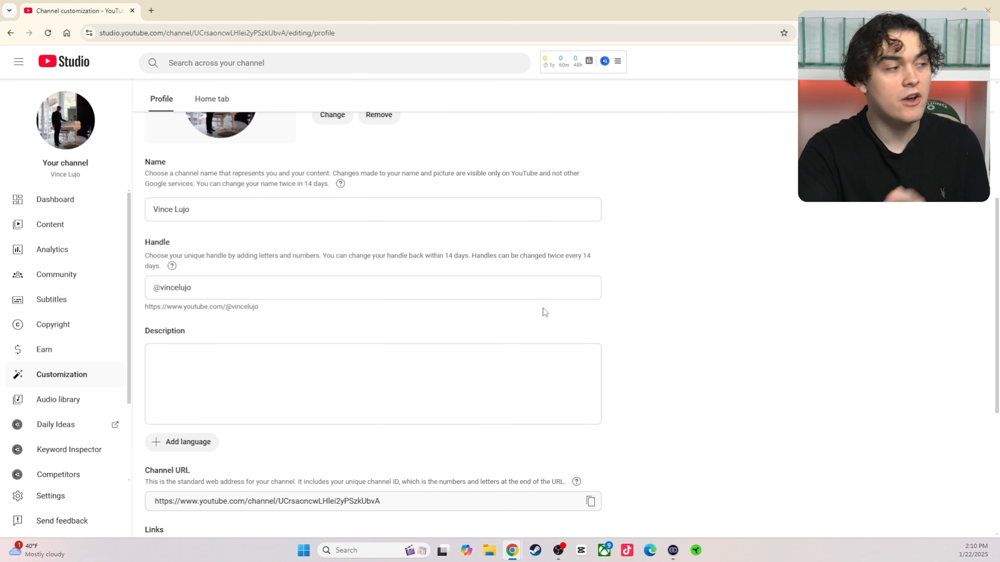
left_click(521, 291)
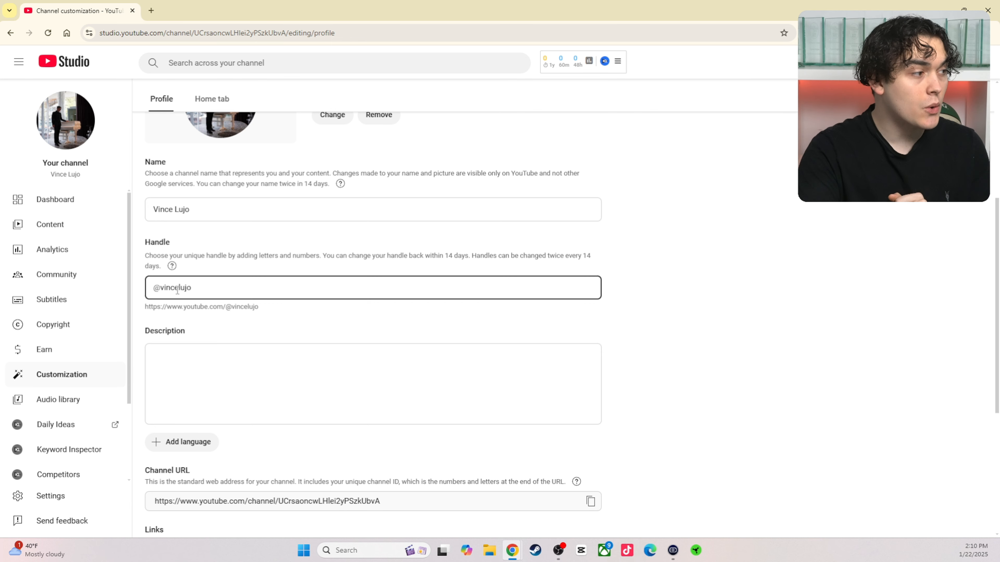
key("Right")
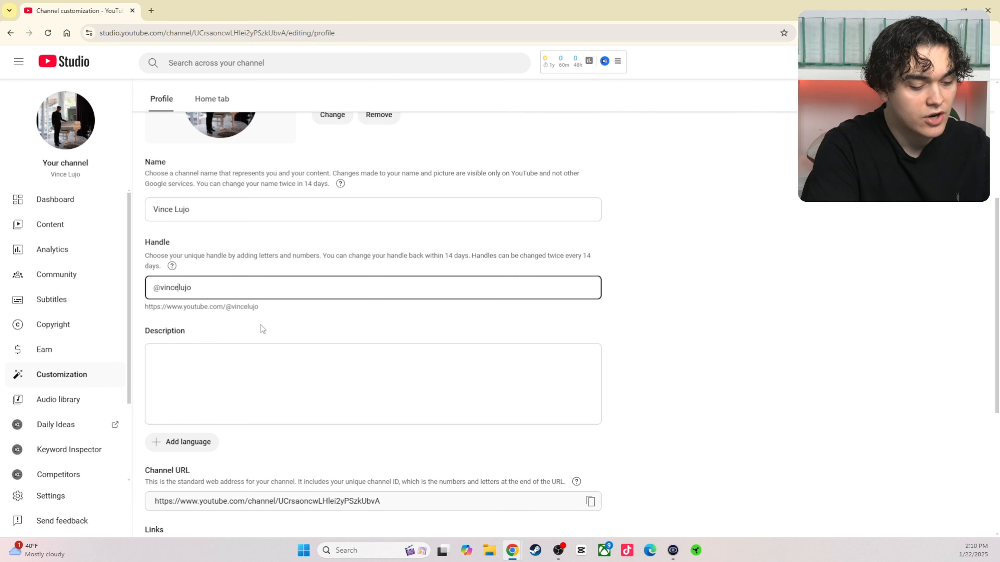
type(".")
key("BackSpace")
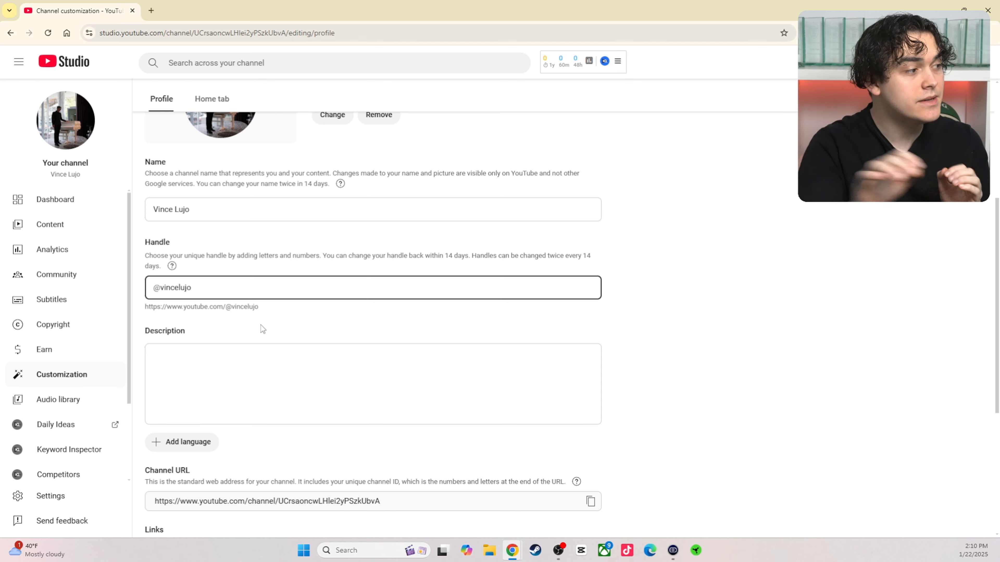
left_click(323, 326)
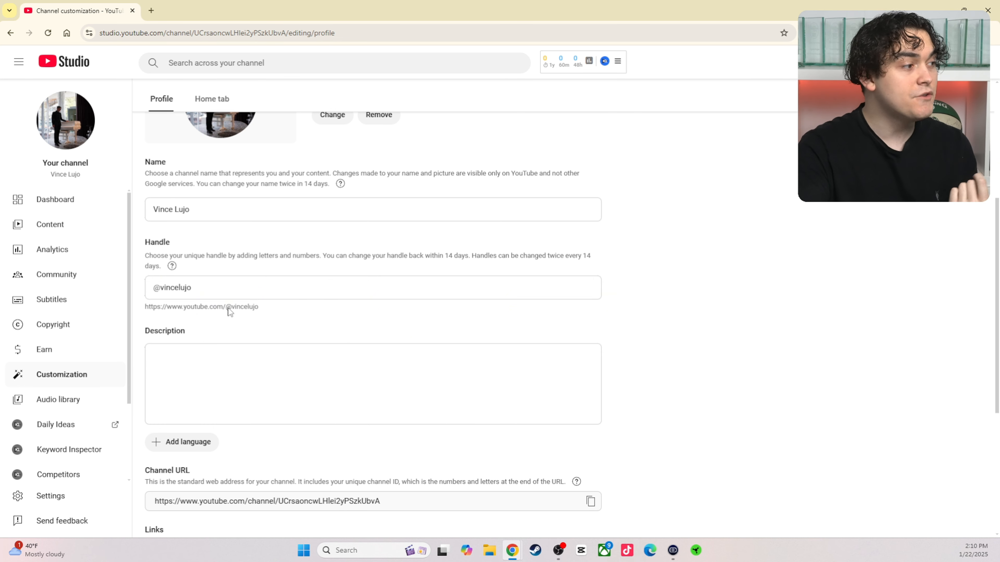
Step: Try a channel handle with the ending removed and one ending in "official", and restore the original handle
left_click_drag(191, 288, 182, 288)
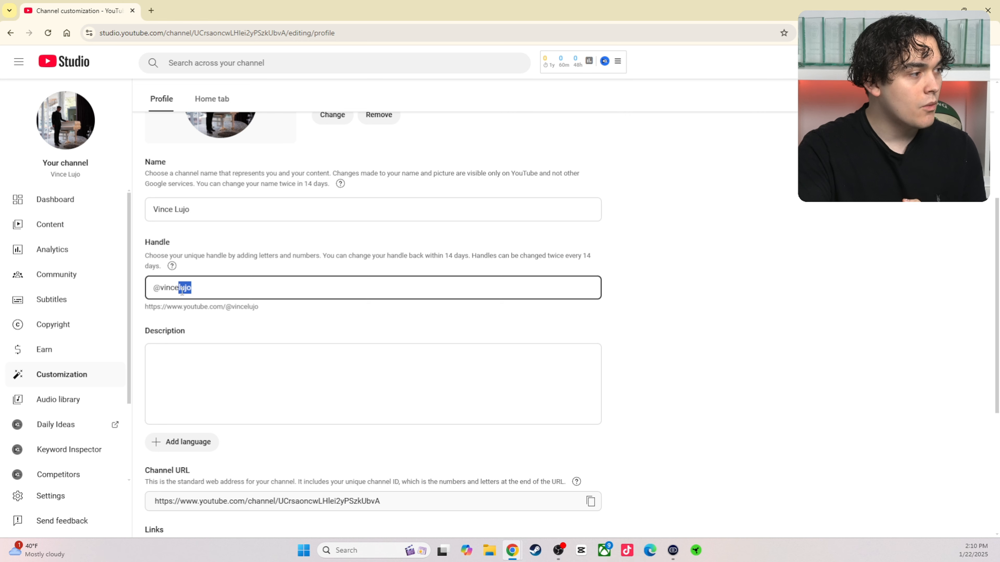
key("BackSpace")
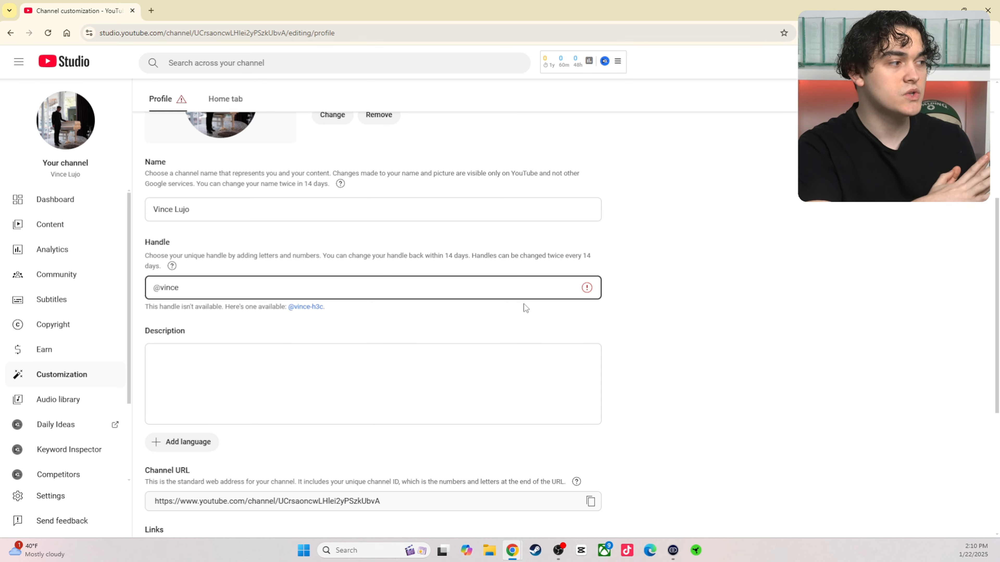
type("official")
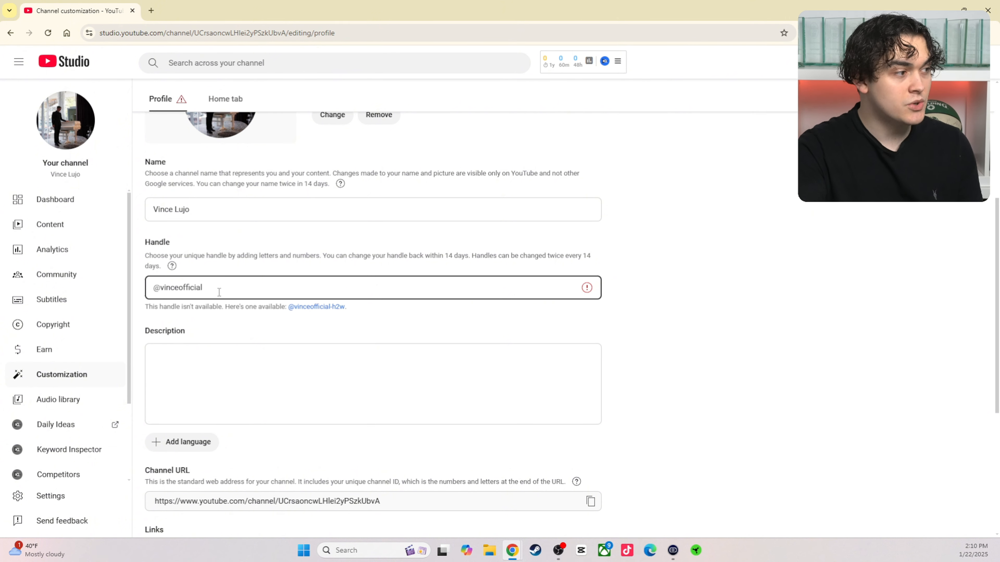
left_click_drag(219, 292, 179, 291)
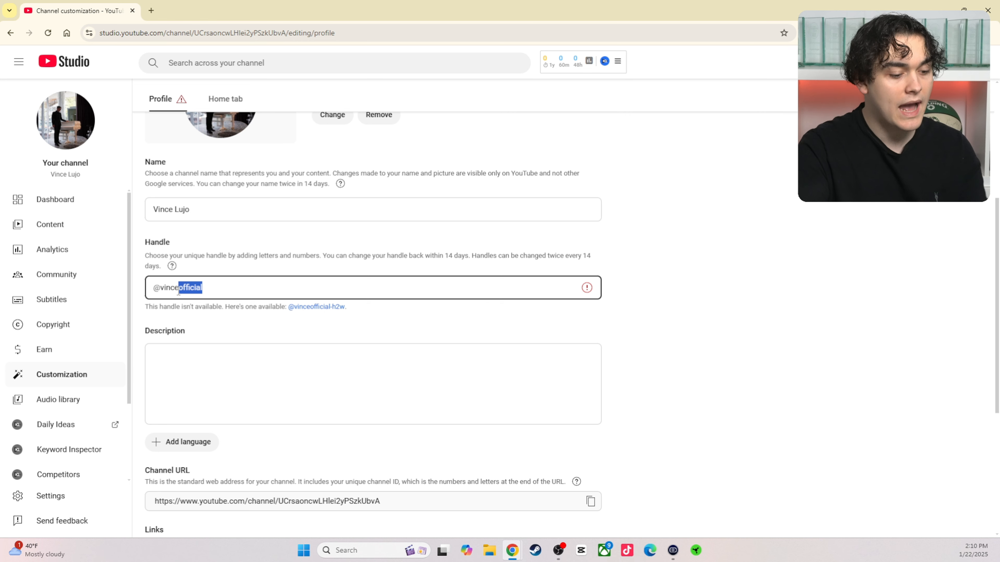
type("lujo")
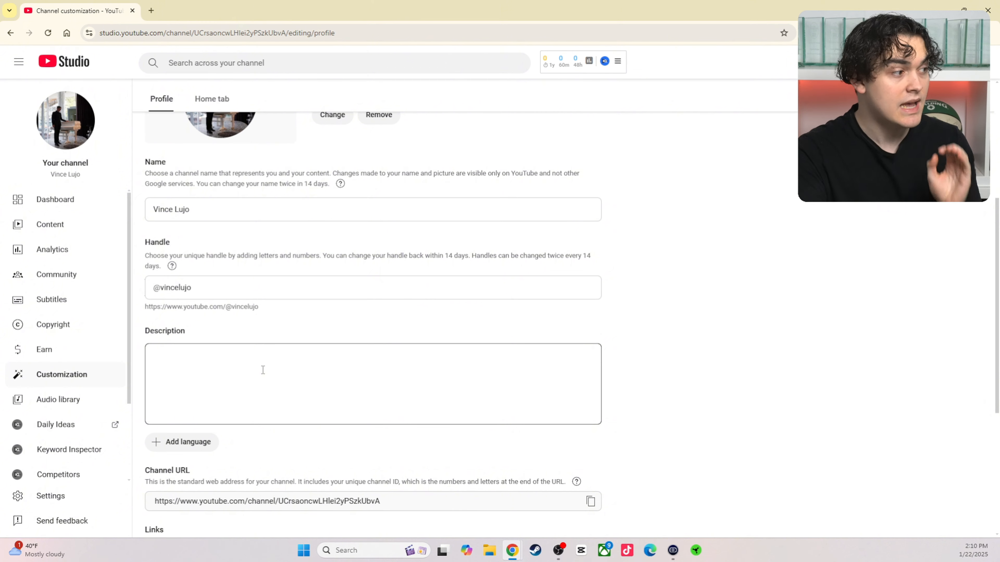
Step: Examine the channel description's socials emoji, the topic keyword in its opening line and the business contact e-mail
scroll(261, 368, "down", 3)
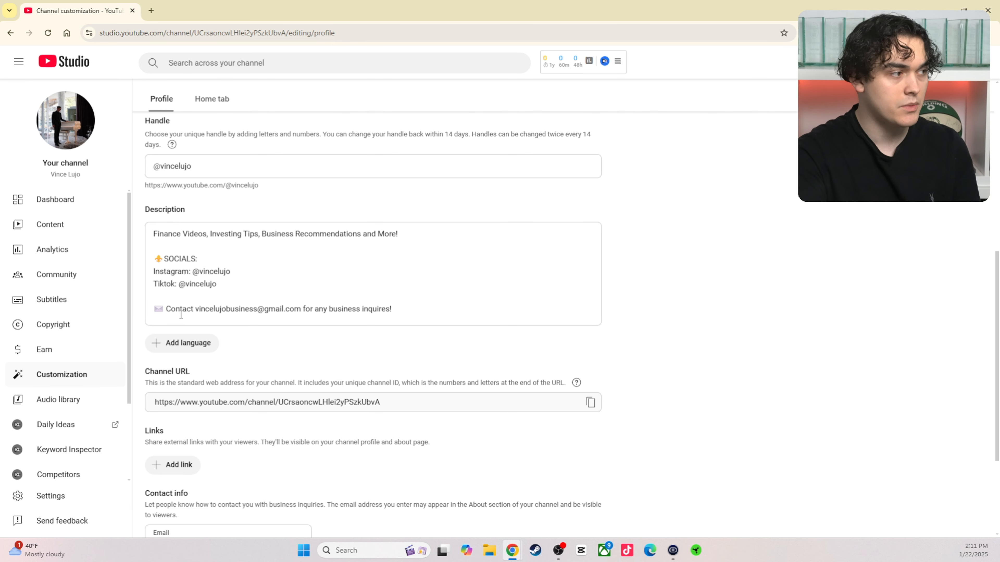
double_click(159, 258)
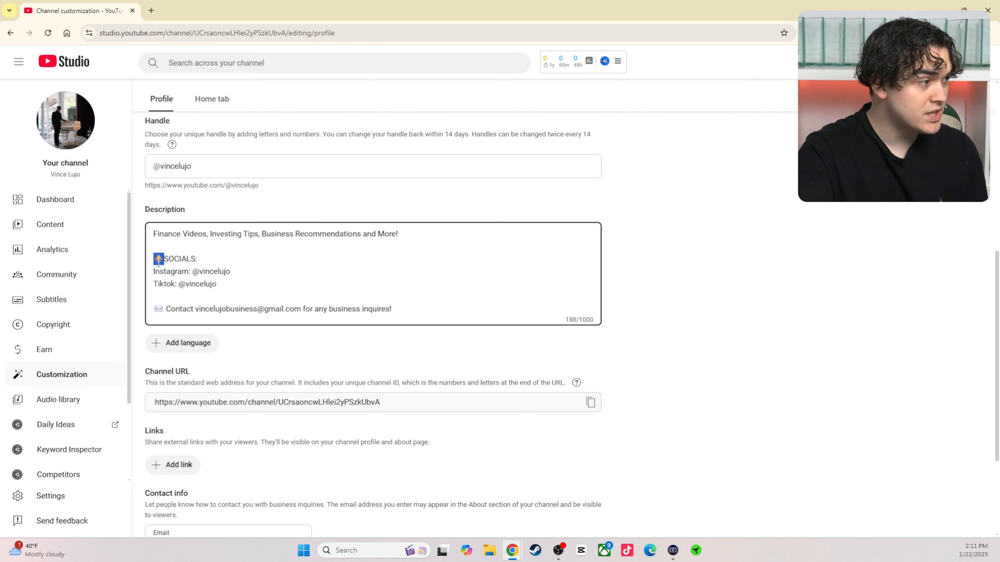
right_click(159, 260)
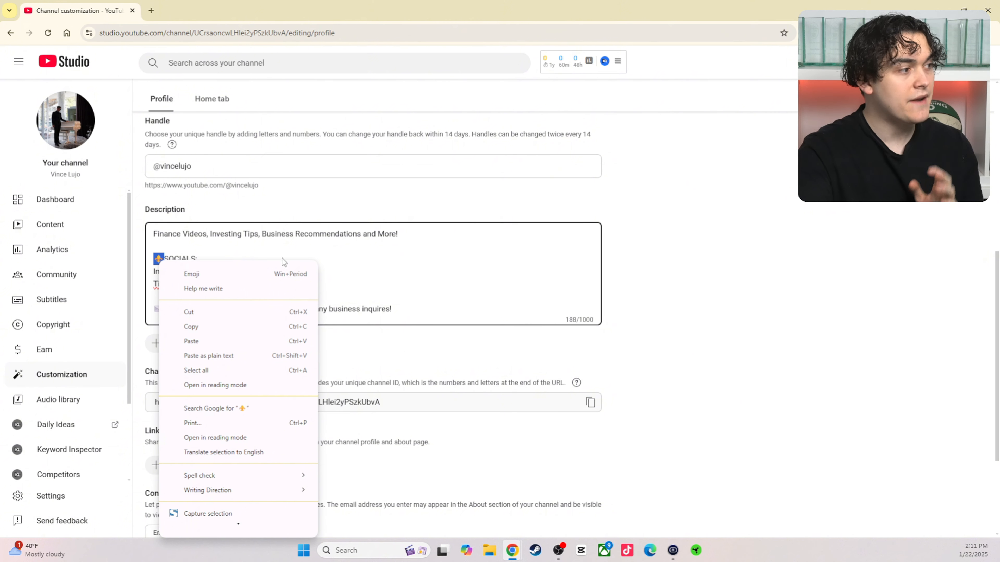
left_click(223, 246)
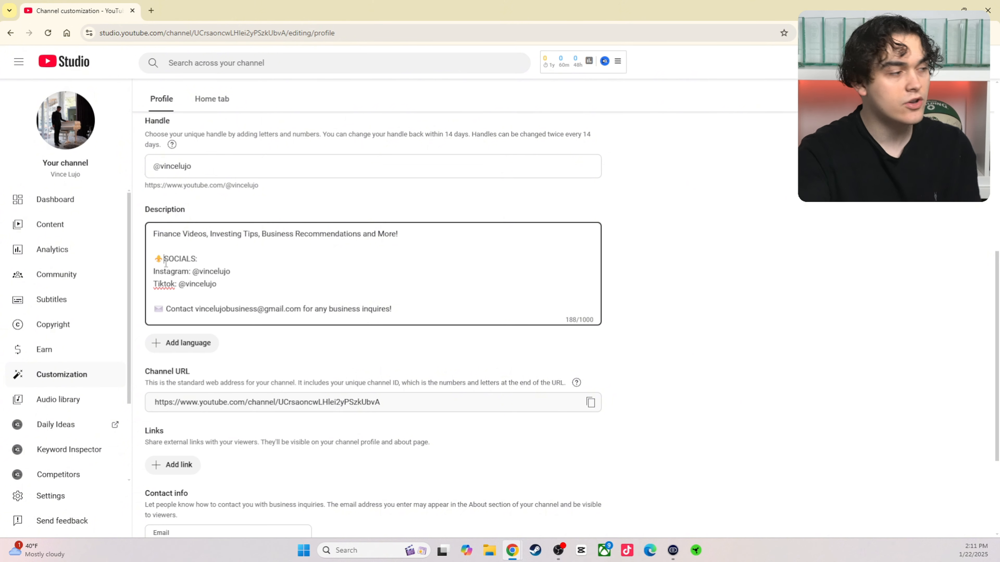
left_click_drag(164, 261, 154, 262)
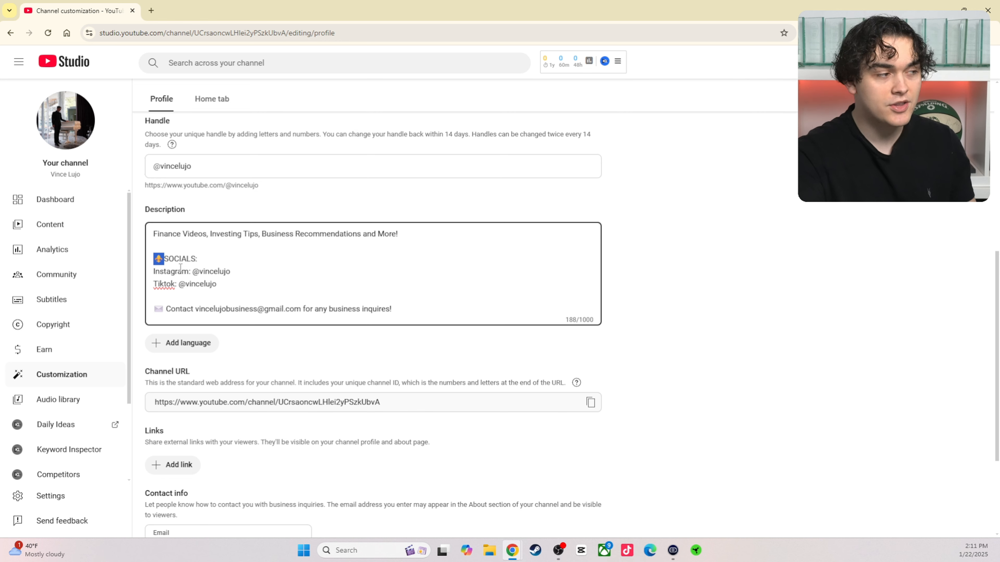
double_click(168, 233)
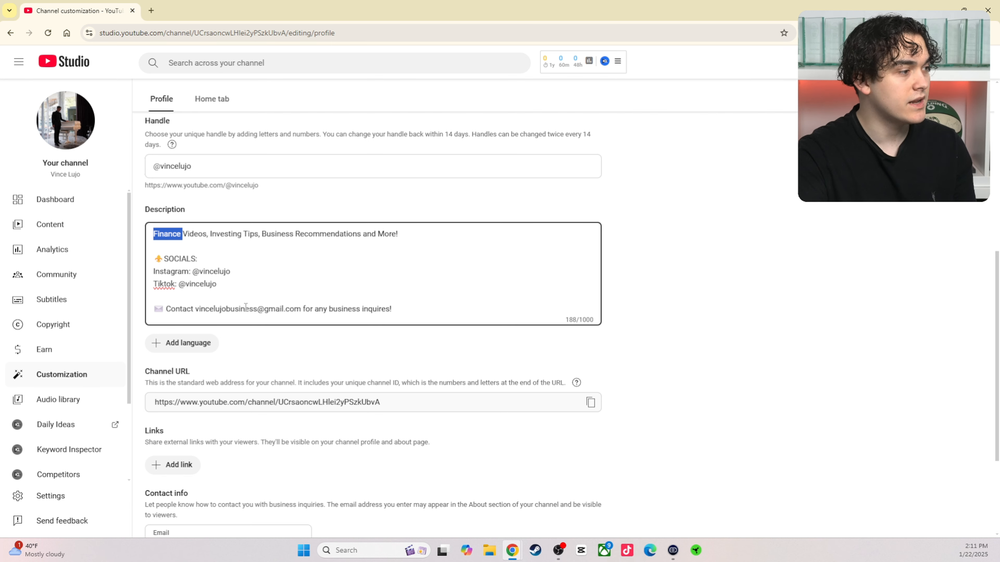
double_click(238, 308)
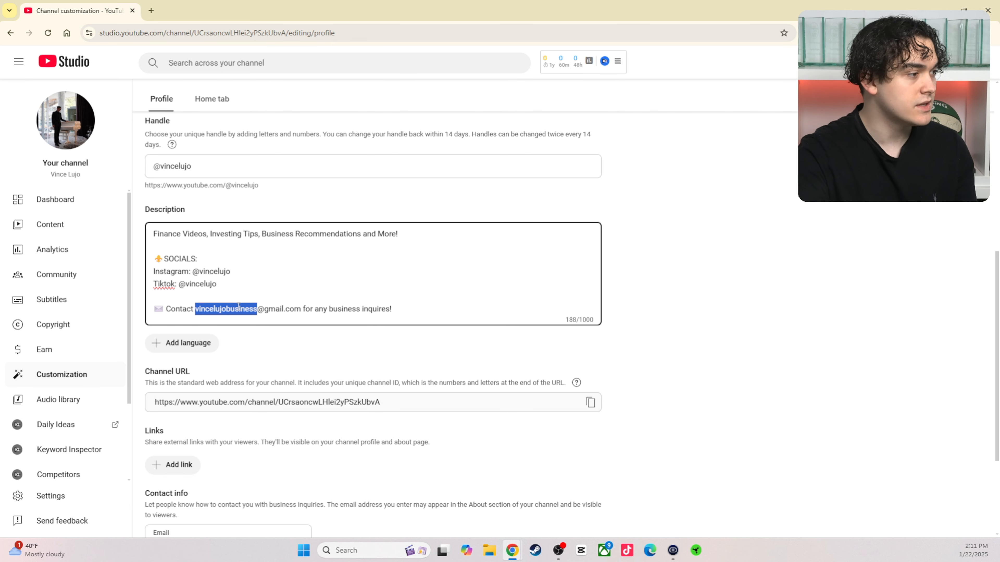
left_click(662, 317)
Step: Add a blank external link entry to the channel profile and remove it
scroll(661, 316, "down", 4)
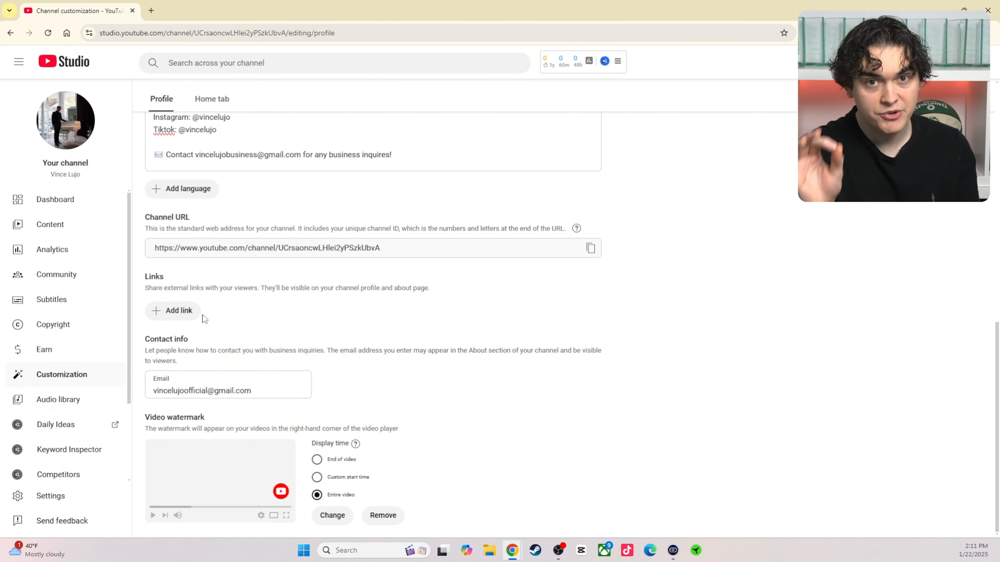
left_click(177, 311)
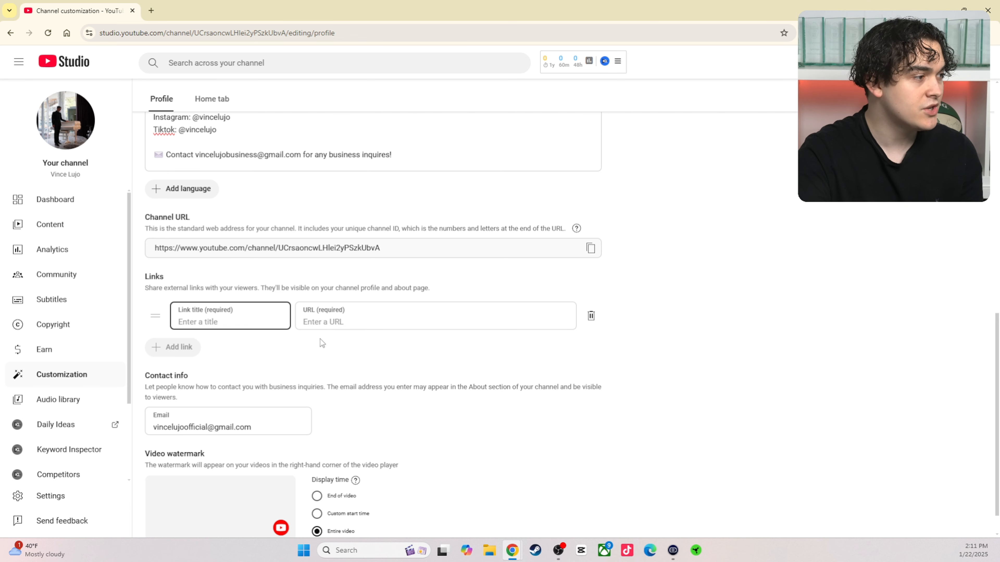
left_click(591, 320)
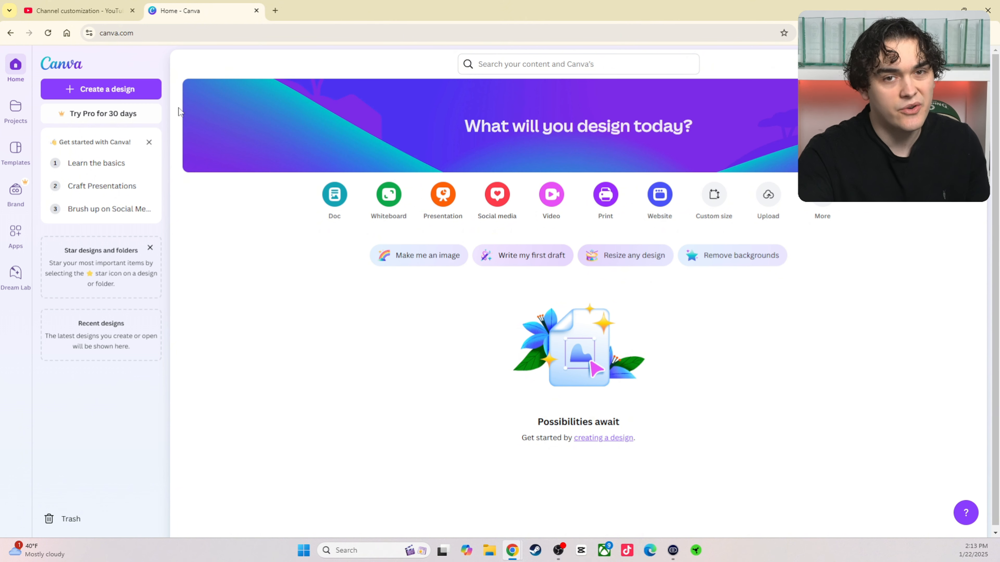
Step: In Canva, search the design types for "instagram profile pic" and create a 320 × 320 px Instagram Profile Picture design
left_click(128, 100)
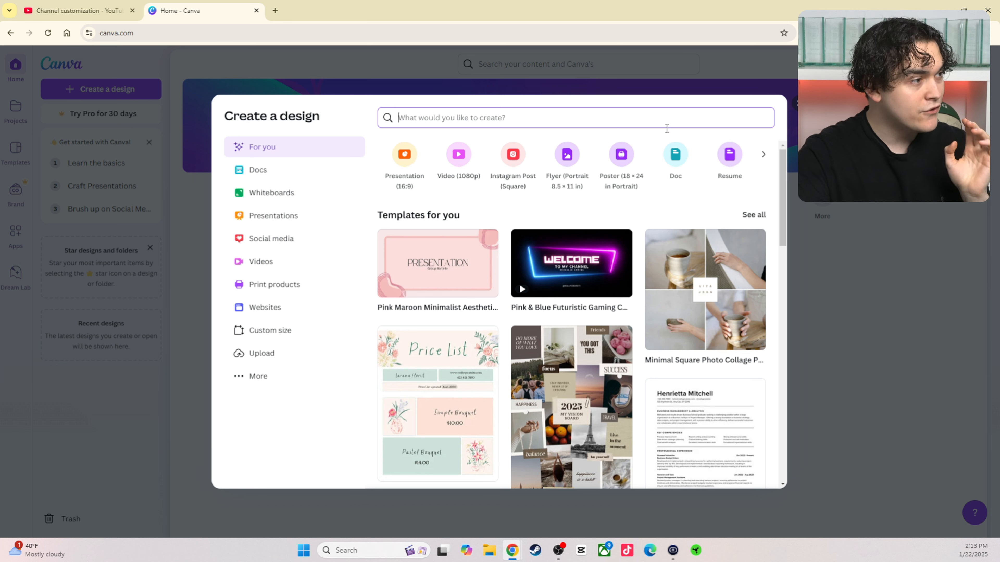
type("insta")
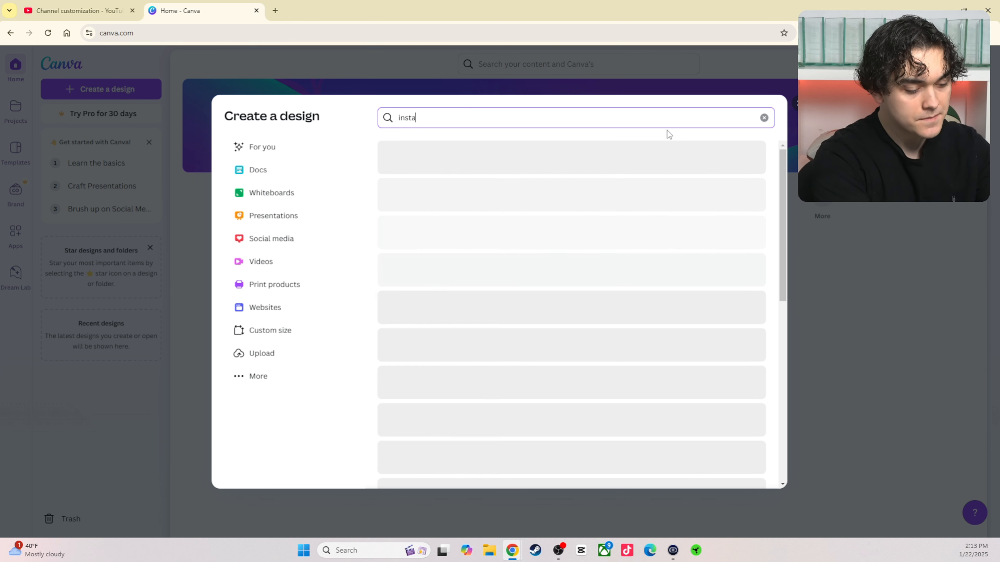
type("gram profile pic")
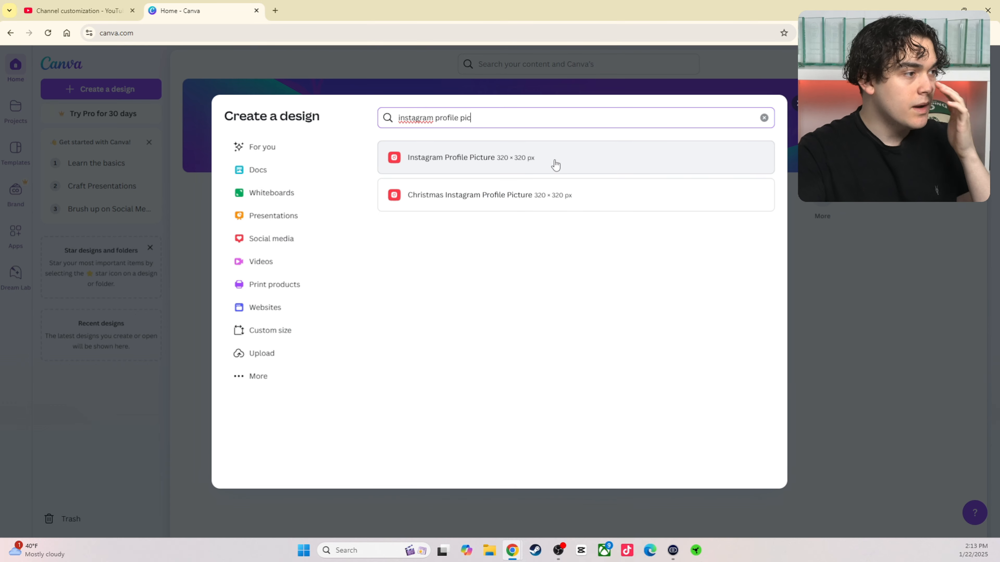
left_click(498, 170)
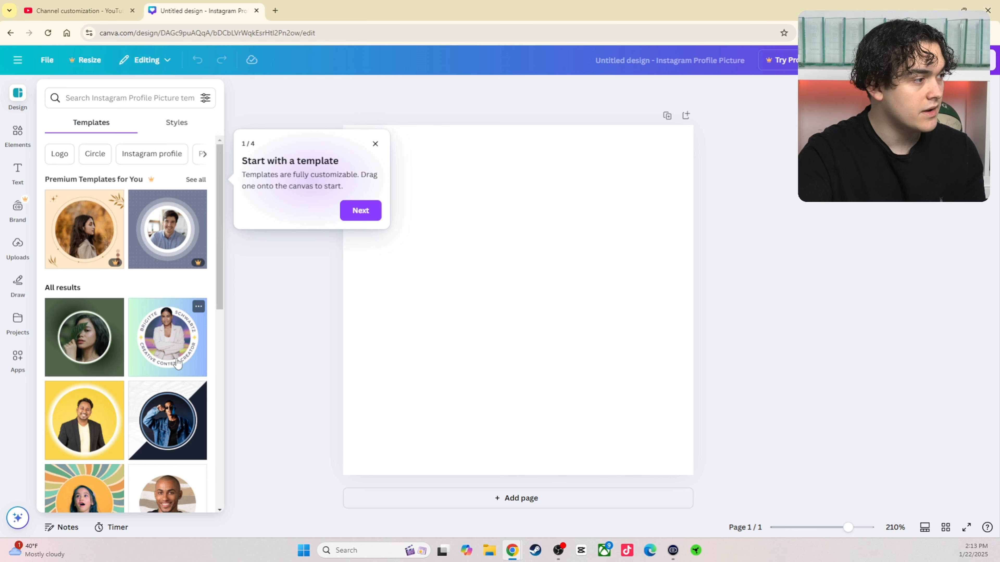
Step: Browse the suggested profile picture templates and search them for "gaming"
scroll(177, 363, "down", 5)
scroll(134, 384, "down", 7)
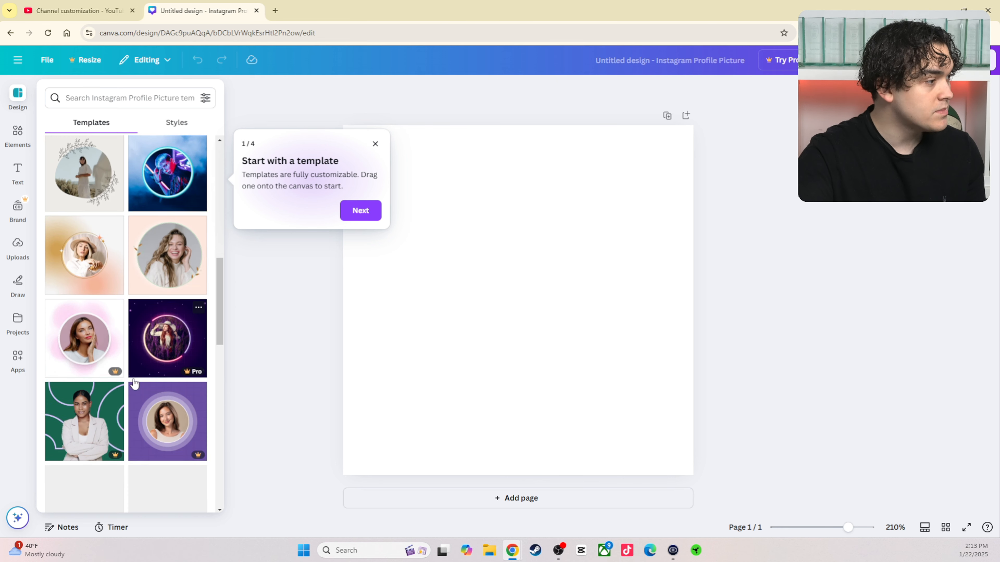
scroll(134, 384, "down", 5)
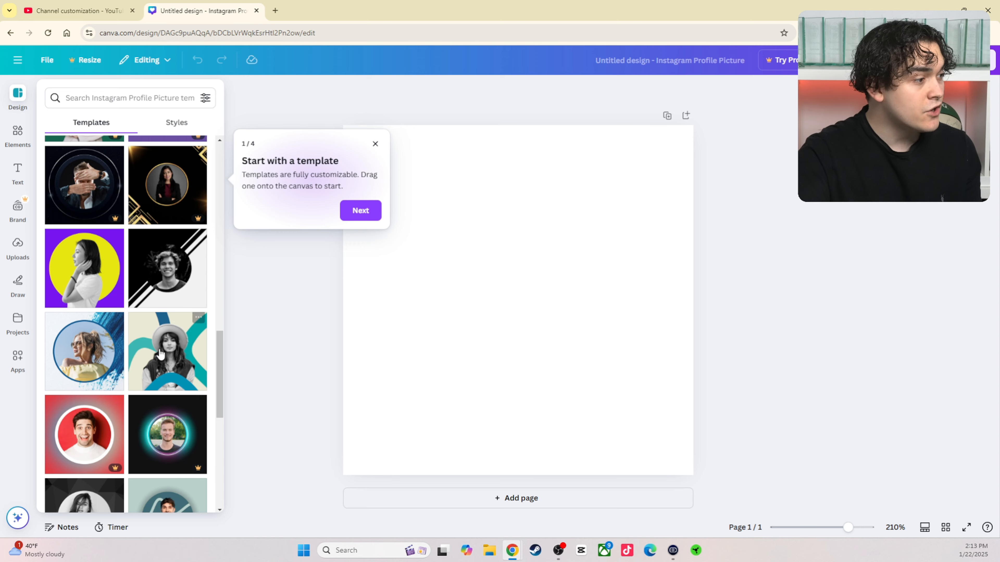
scroll(160, 354, "down", 5)
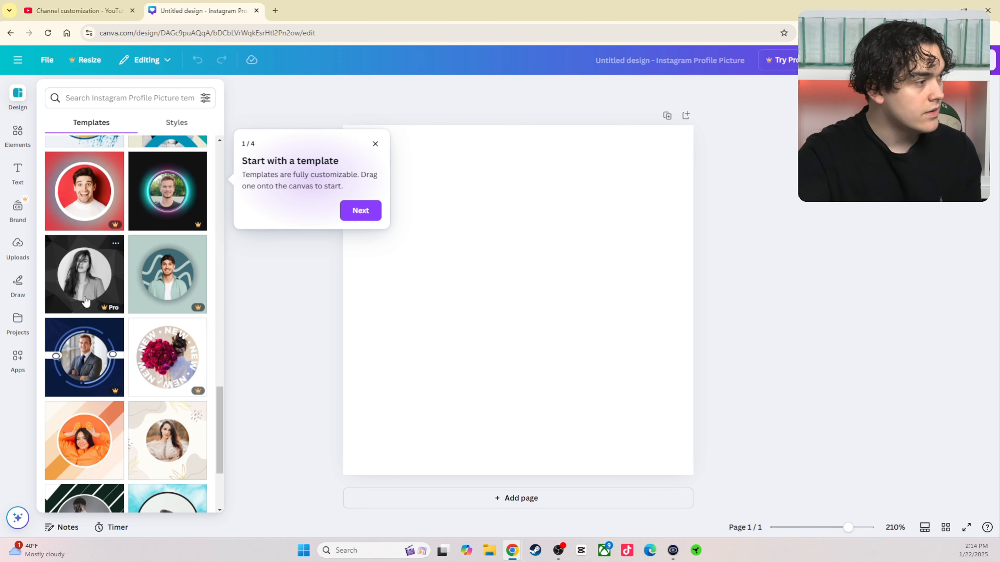
scroll(86, 302, "down", 3)
left_click(122, 91)
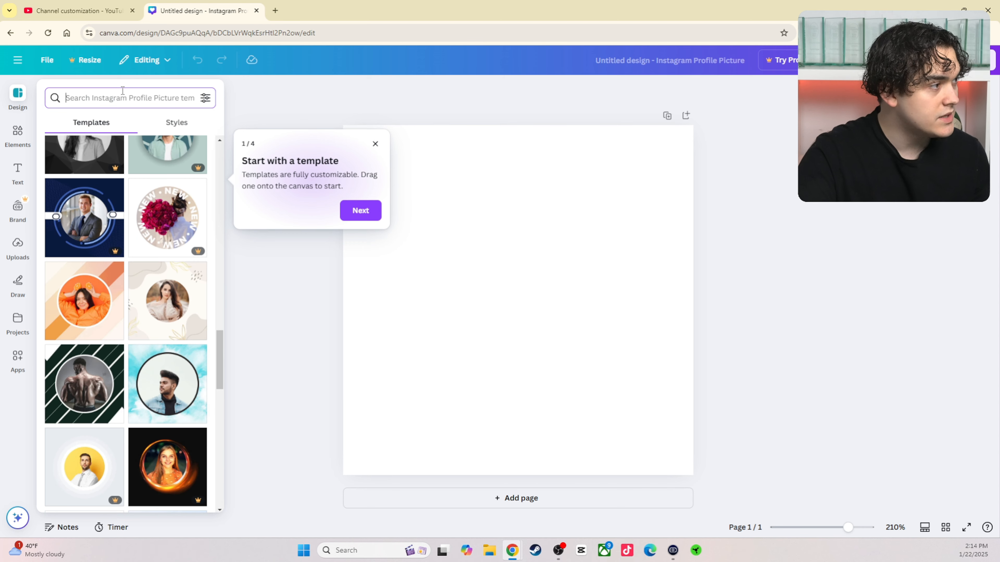
type("gaming")
key("Return")
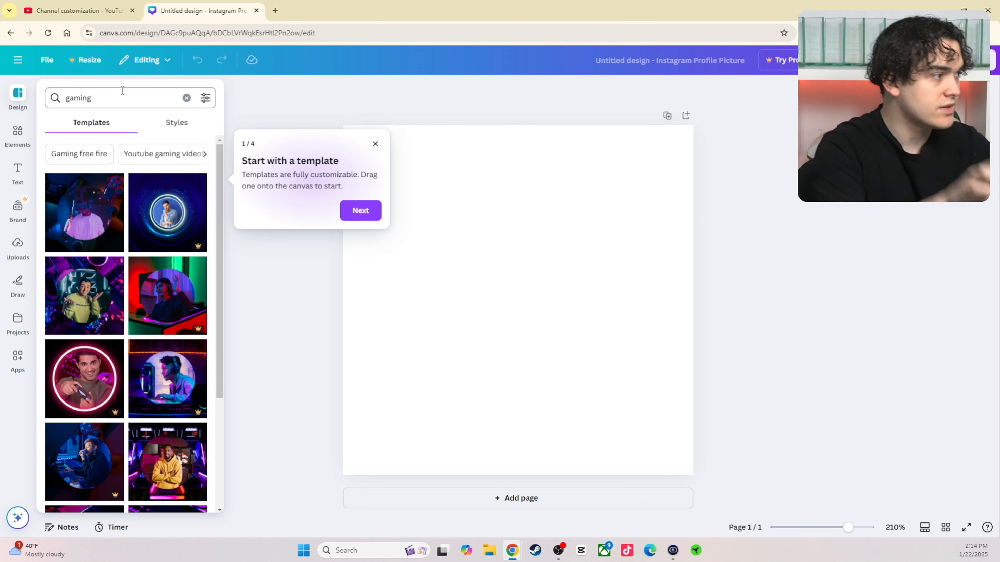
Step: Try to use the Minimalist Modern Gamer Profile Picture template from the gaming results and dismiss the Pro upgrade offer
scroll(192, 318, "down", 3)
scroll(187, 381, "up", 3)
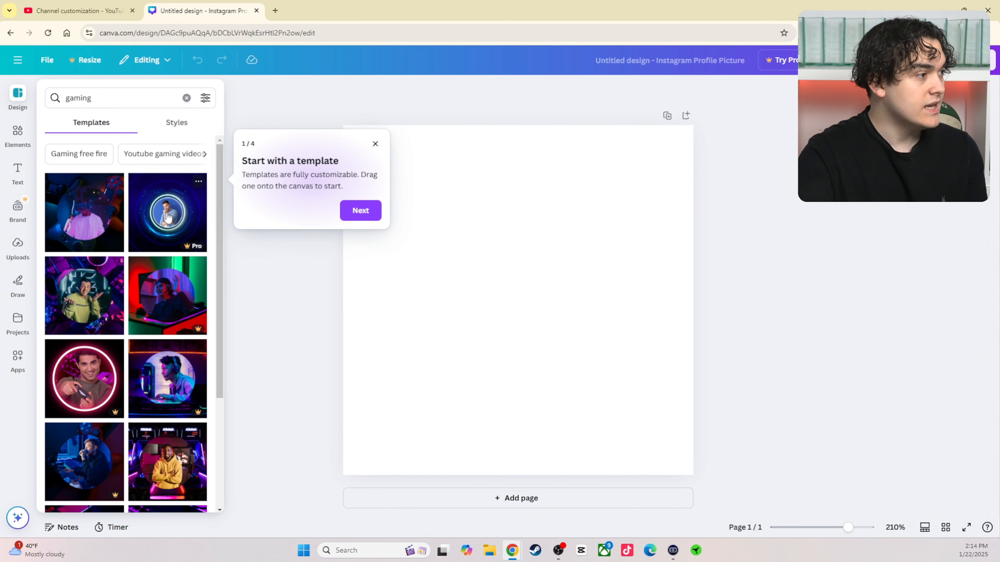
scroll(131, 346, "down", 3)
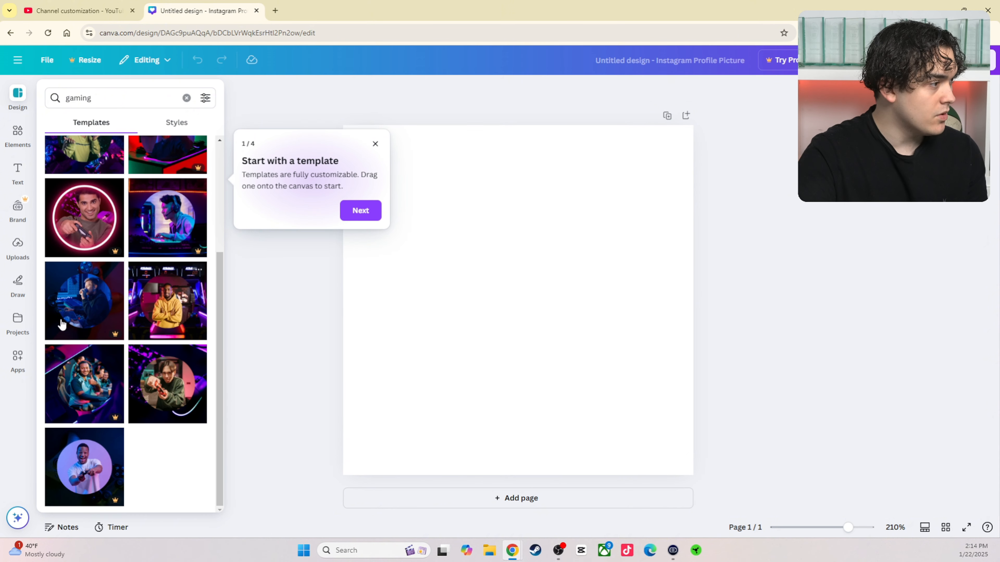
left_click(67, 457)
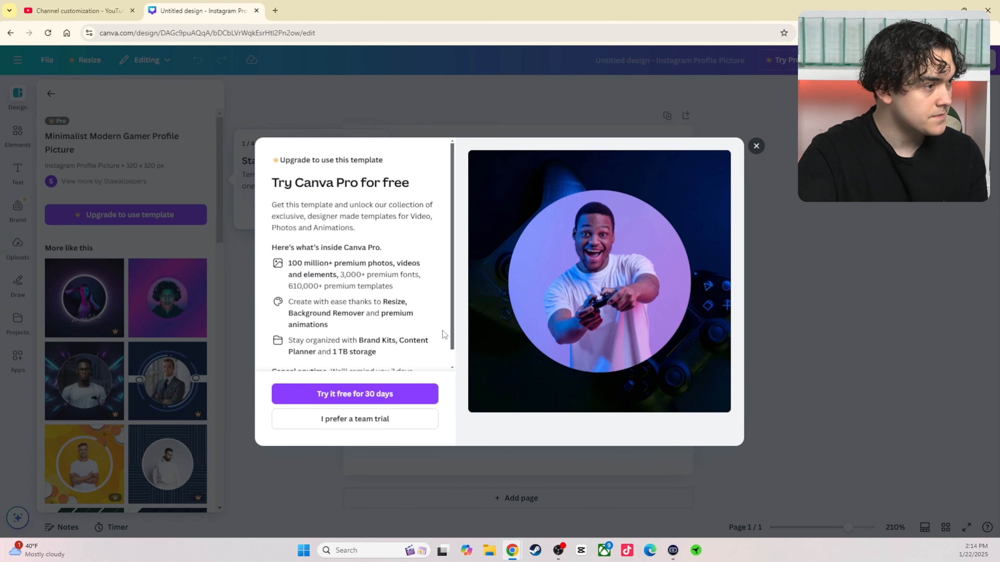
left_click(756, 146)
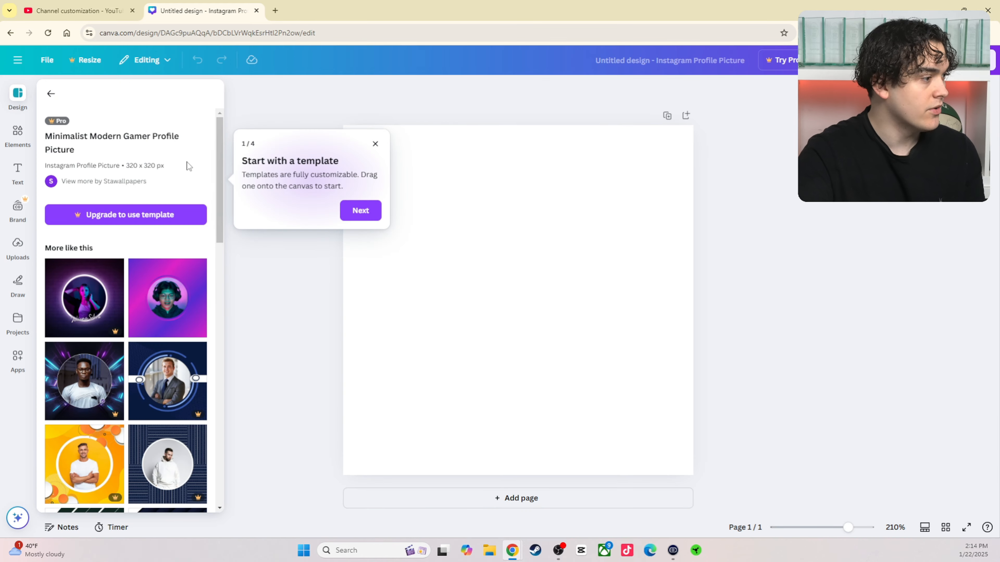
Step: Return to the gaming template results and apply the free gamer profile picture showing a person in a VR headset
left_click(51, 93)
scroll(214, 332, "up", 3)
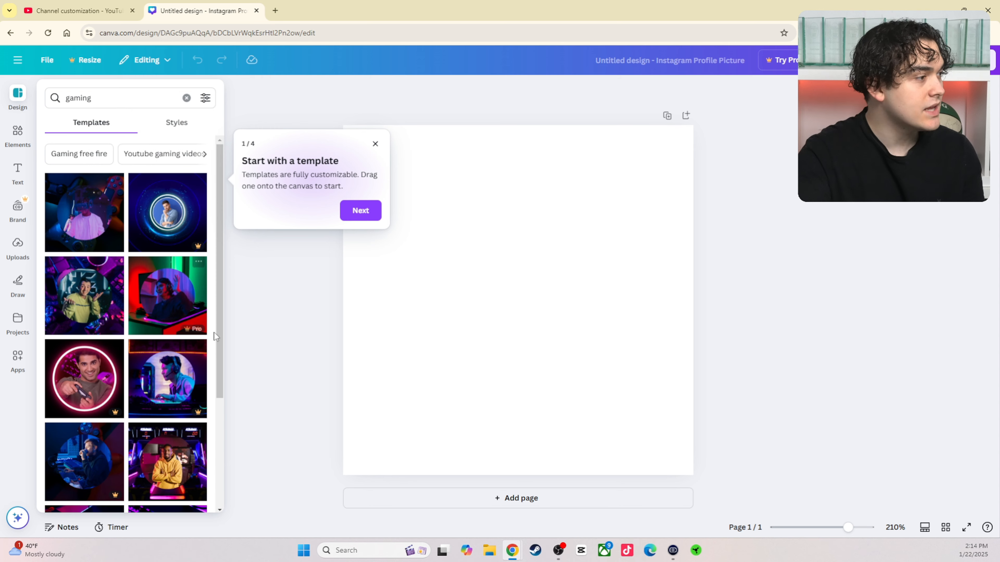
left_click(73, 225)
left_click(519, 342)
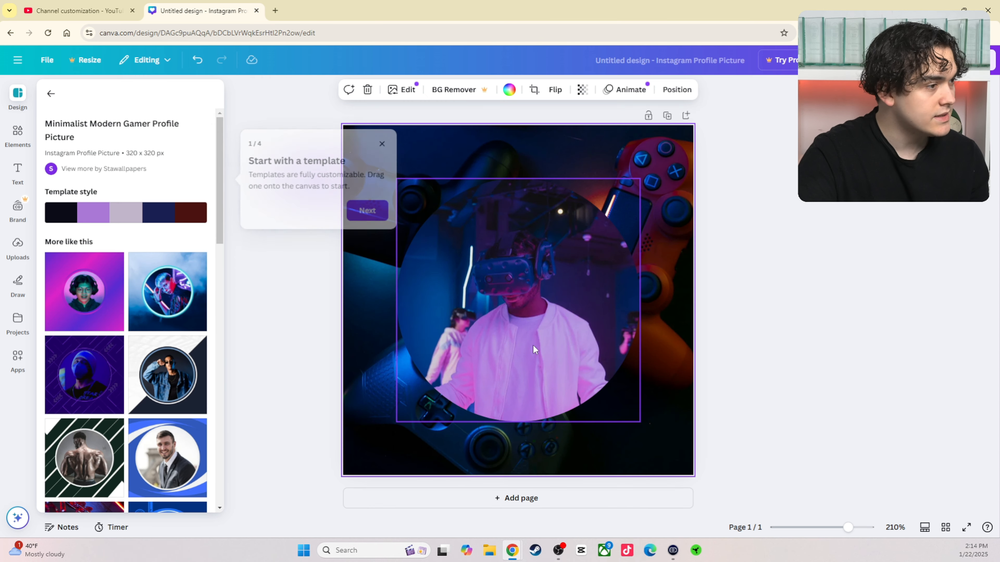
Step: Delete the VR gamer photo from the circle frame and remove the game controller background image
left_click(526, 343)
key("Delete")
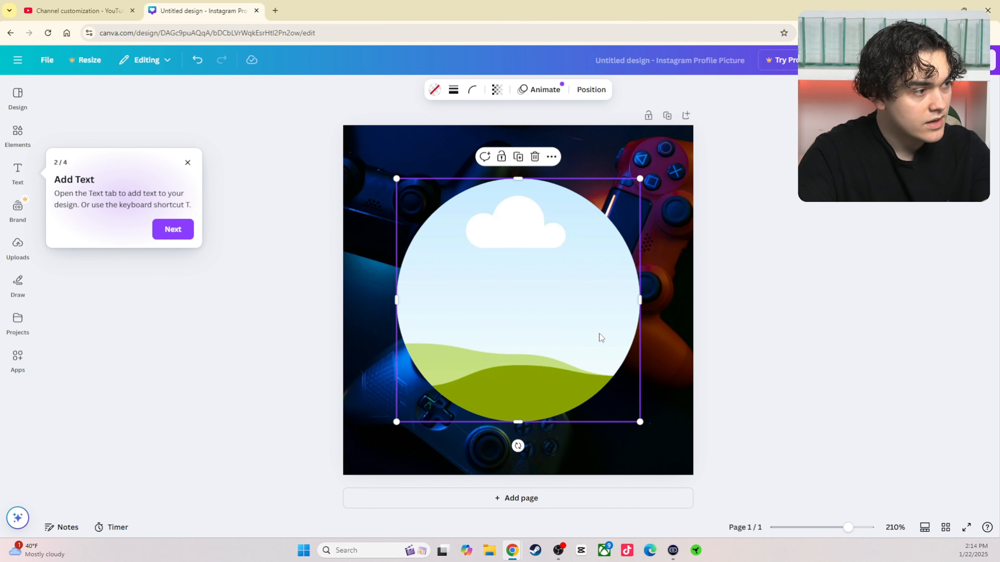
left_click(17, 246)
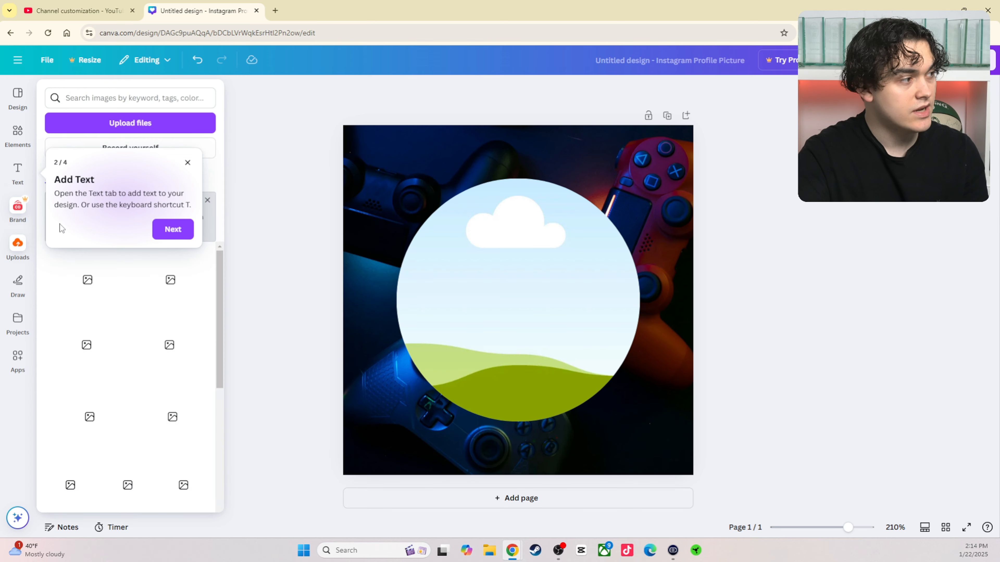
left_click(24, 136)
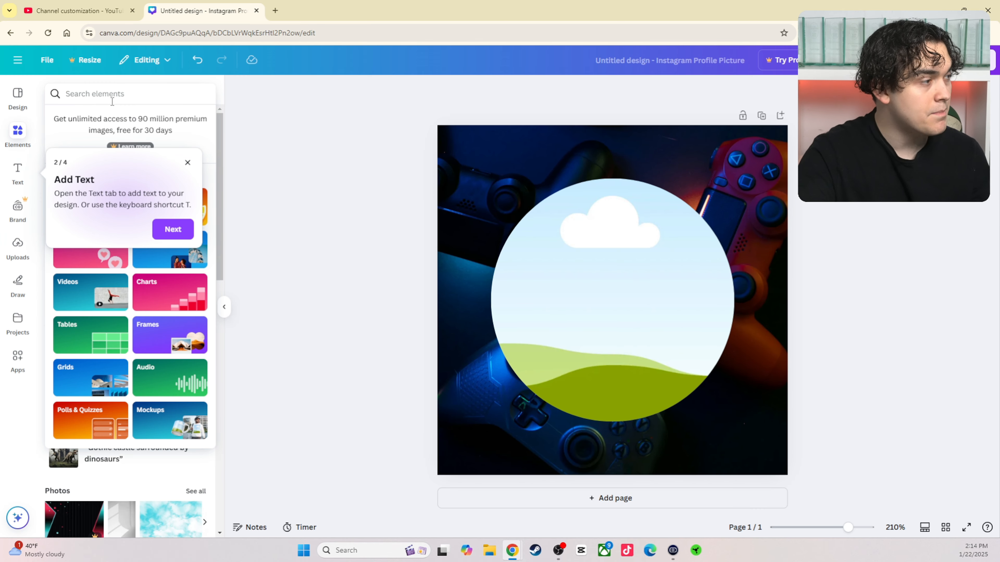
left_click(514, 173)
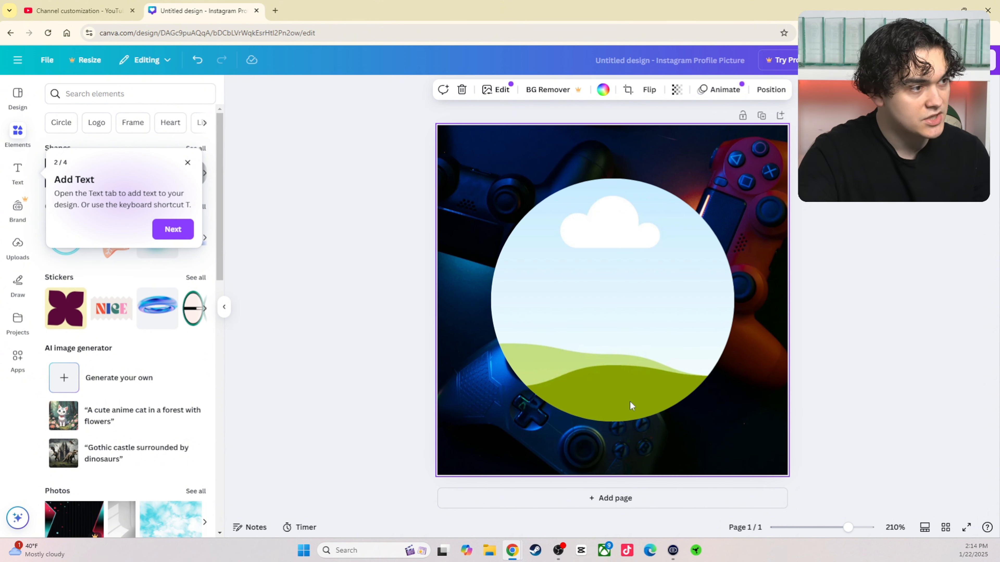
key("Delete")
left_click(681, 273)
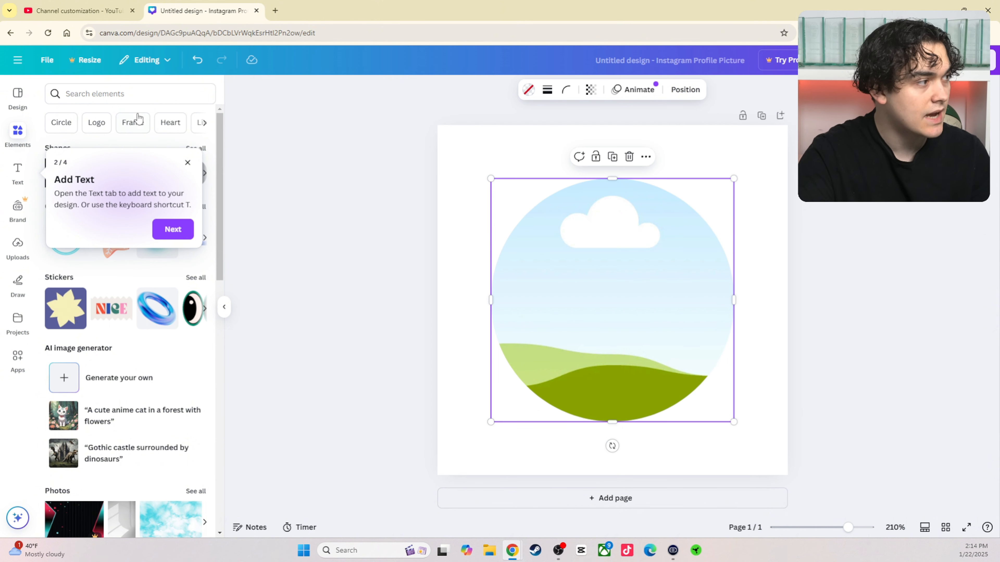
Step: Dismiss the onboarding tips, search the elements for "blue" and show the photo results
left_click(119, 95)
left_click(173, 228)
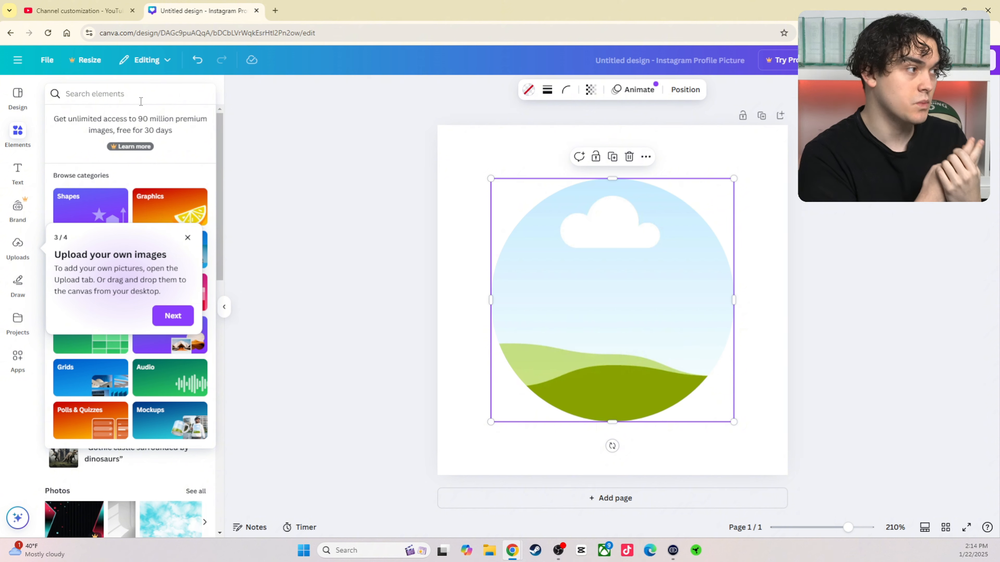
left_click(188, 238)
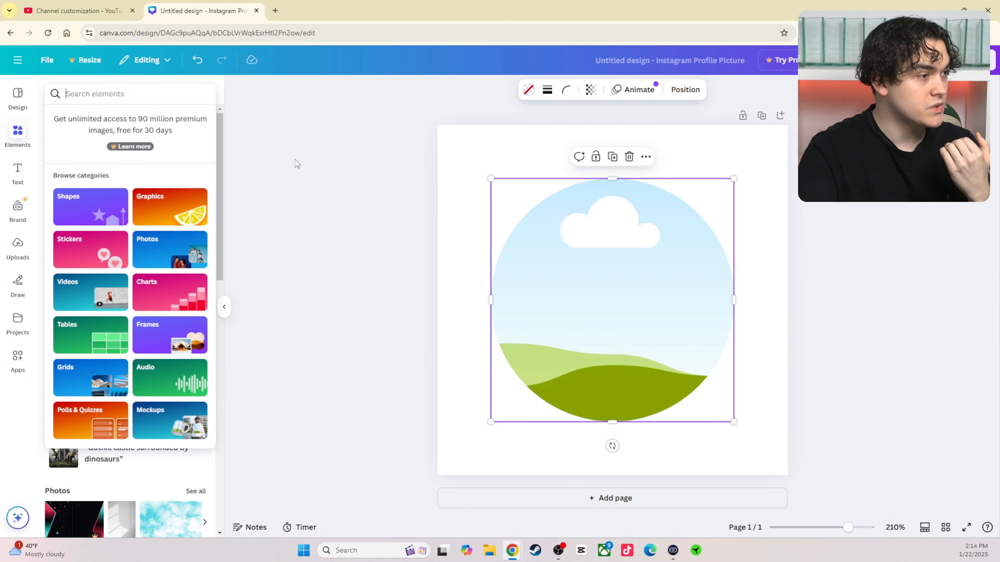
type("blue")
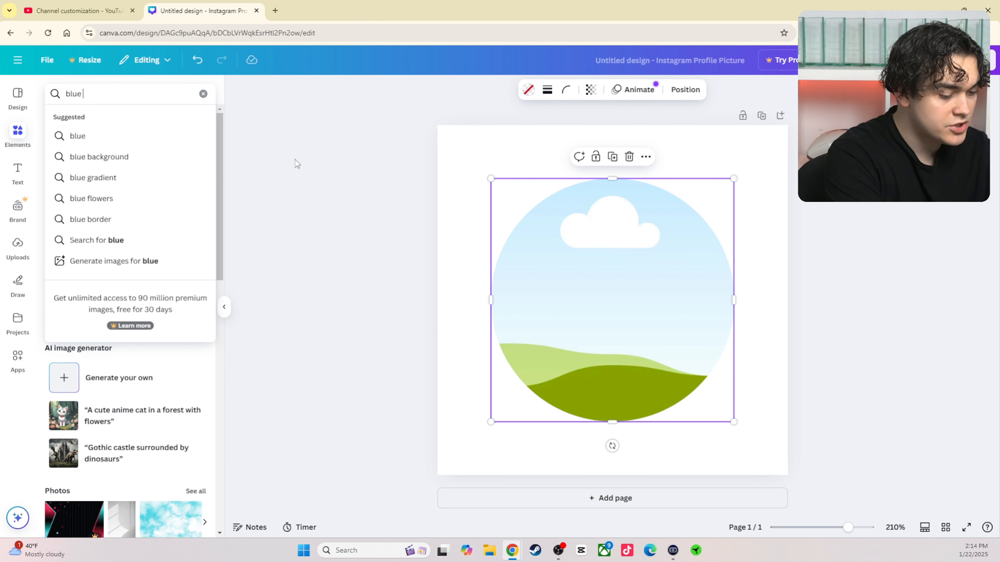
key("Return")
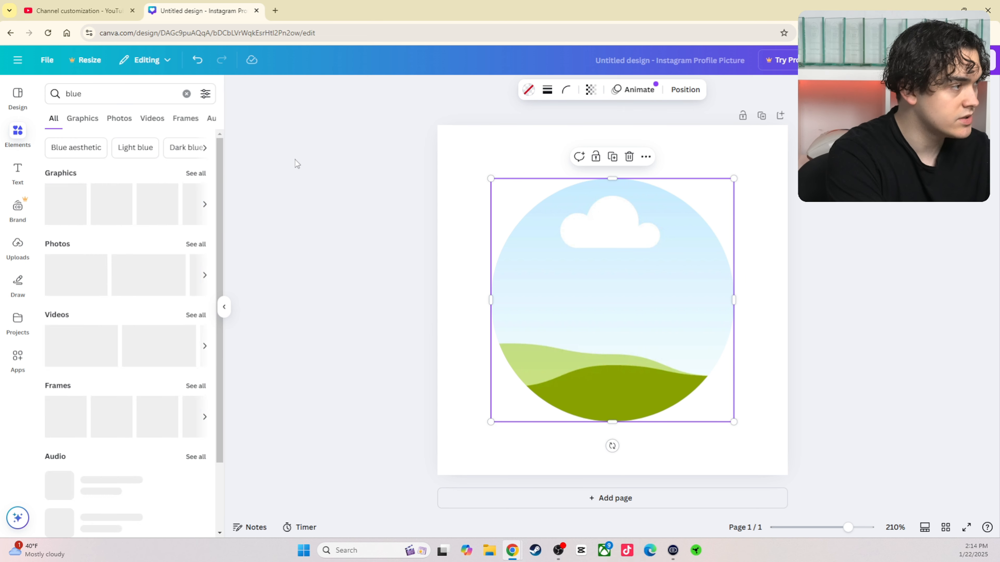
left_click(82, 118)
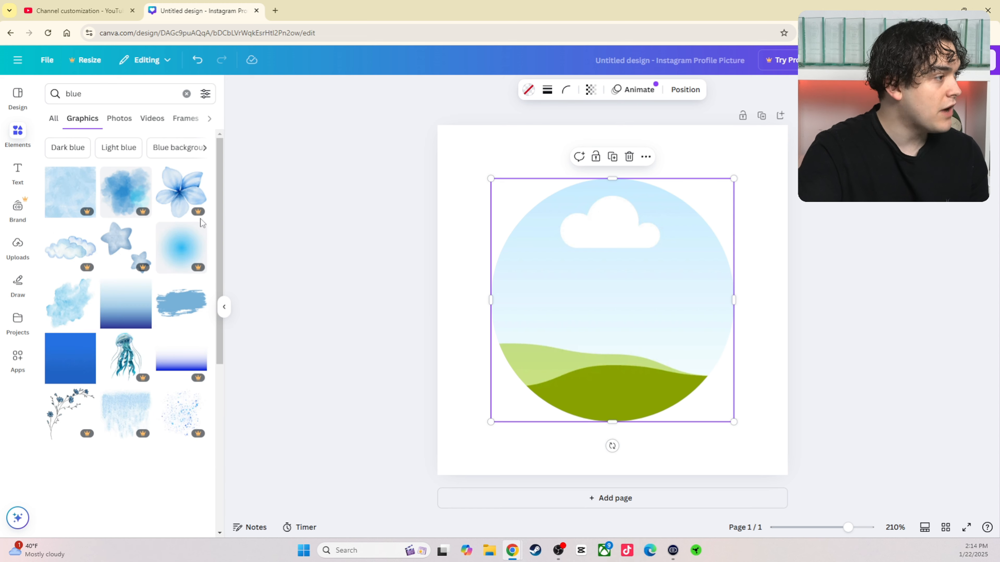
left_click(118, 119)
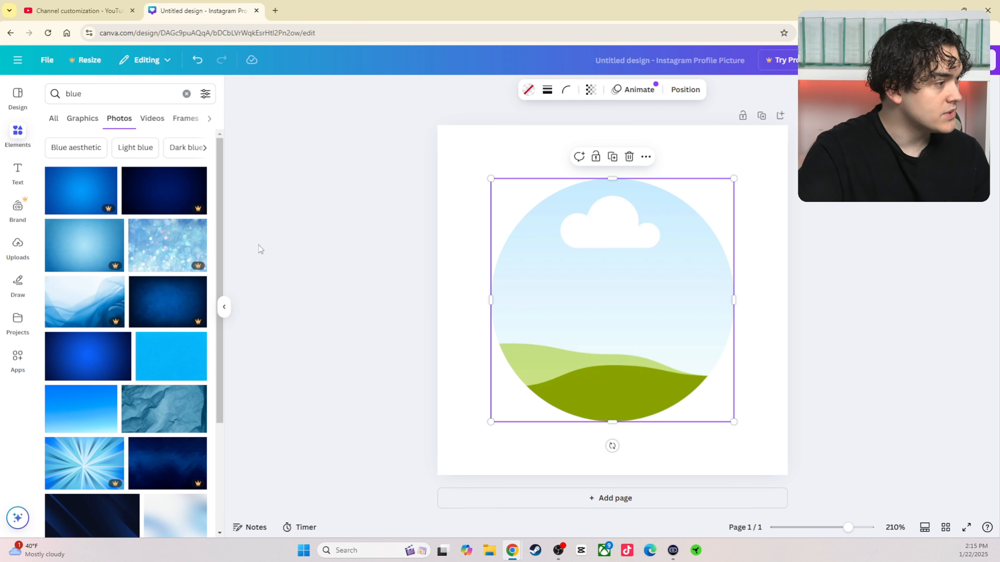
Step: Fill the circle frame with a bright blue gradient photo and replace it with the free deep-blue gradient photo
left_click_drag(80, 193, 574, 242)
left_click(393, 301)
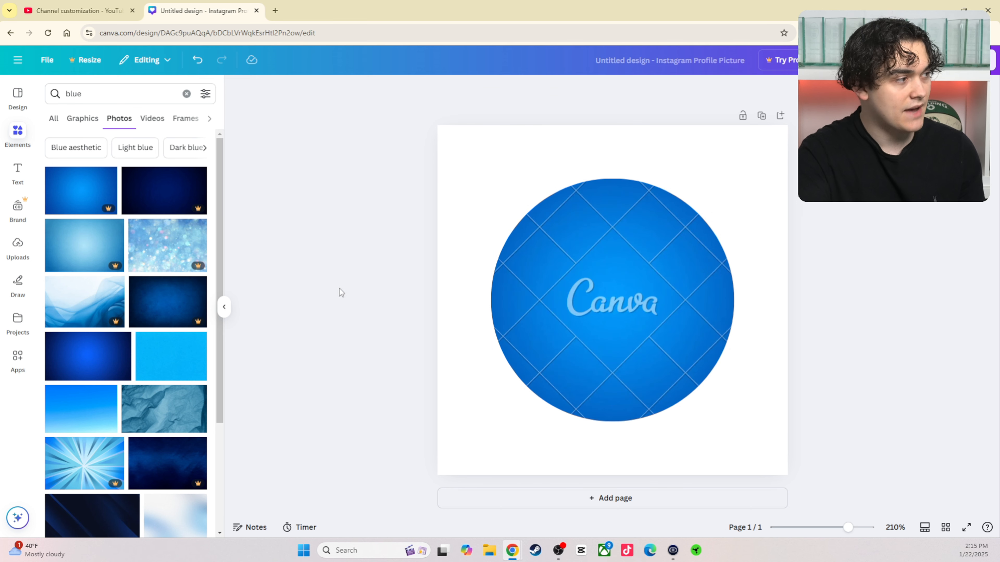
left_click_drag(88, 354, 606, 315)
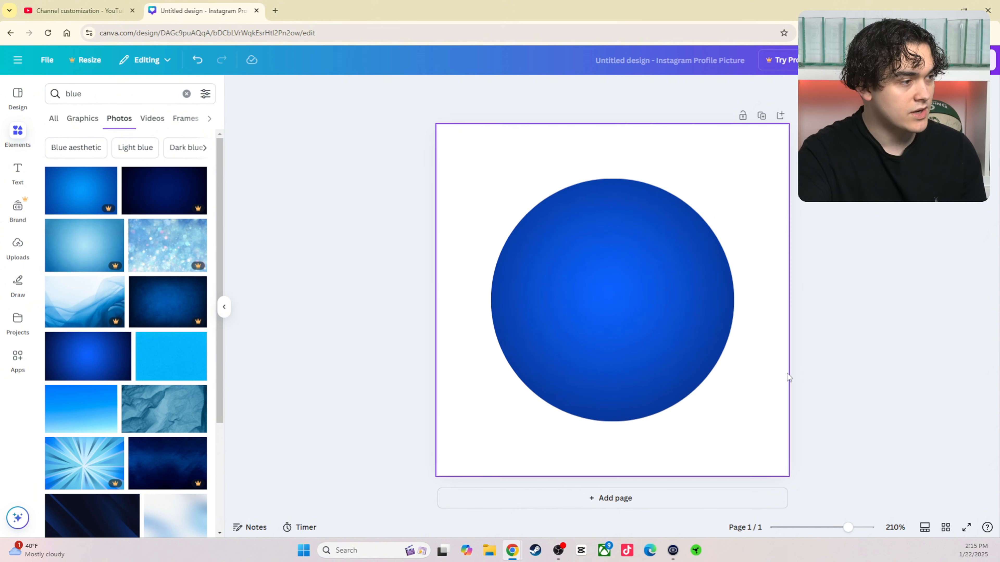
Step: Add a text box with the creator's first name in capitals, enlarge it to size 42 and center it on the circle
key("t")
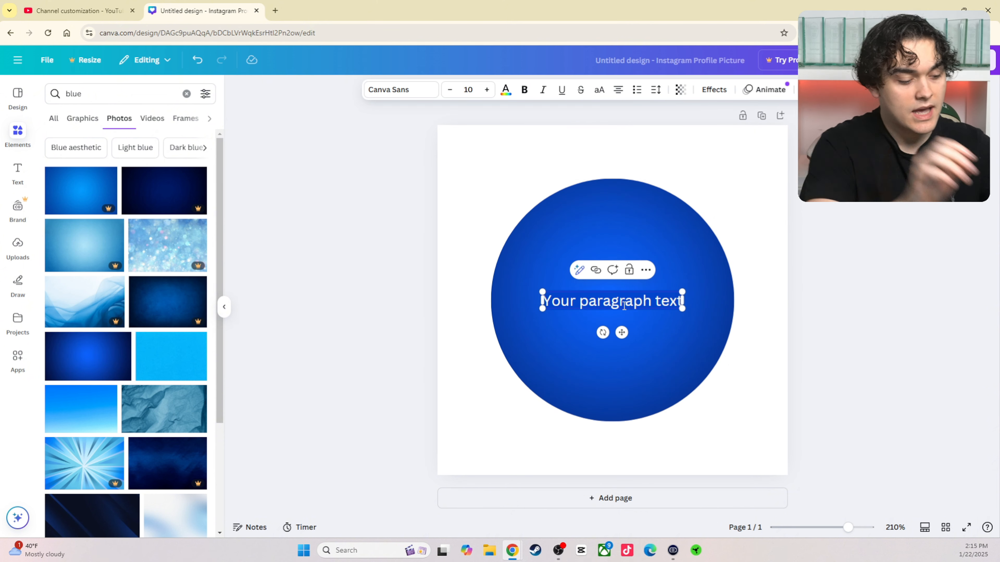
type("VINCE")
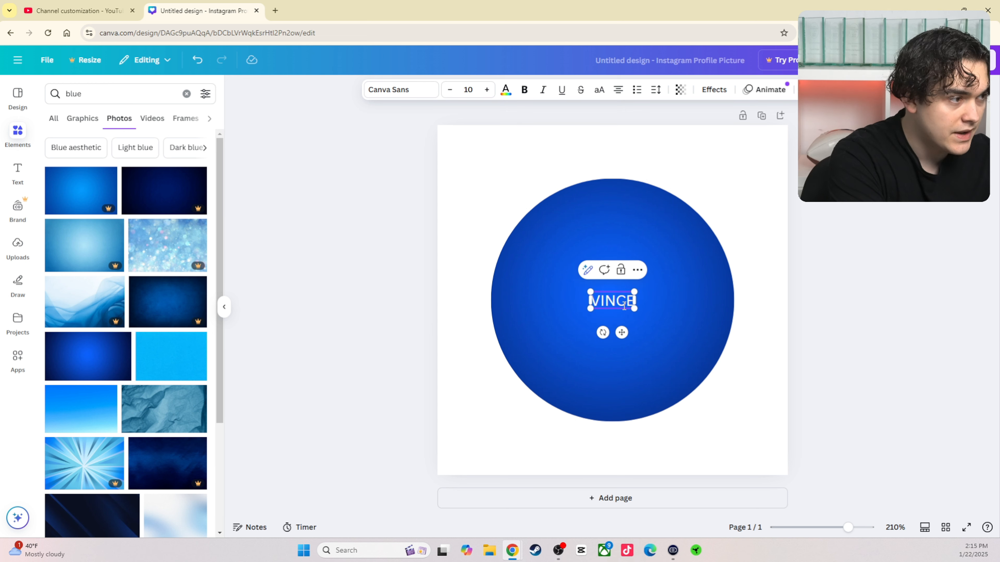
left_click_drag(632, 310, 774, 359)
left_click_drag(696, 335, 624, 311)
Step: Try the Brittany font on the name text and set it to Gagalin
left_click(409, 96)
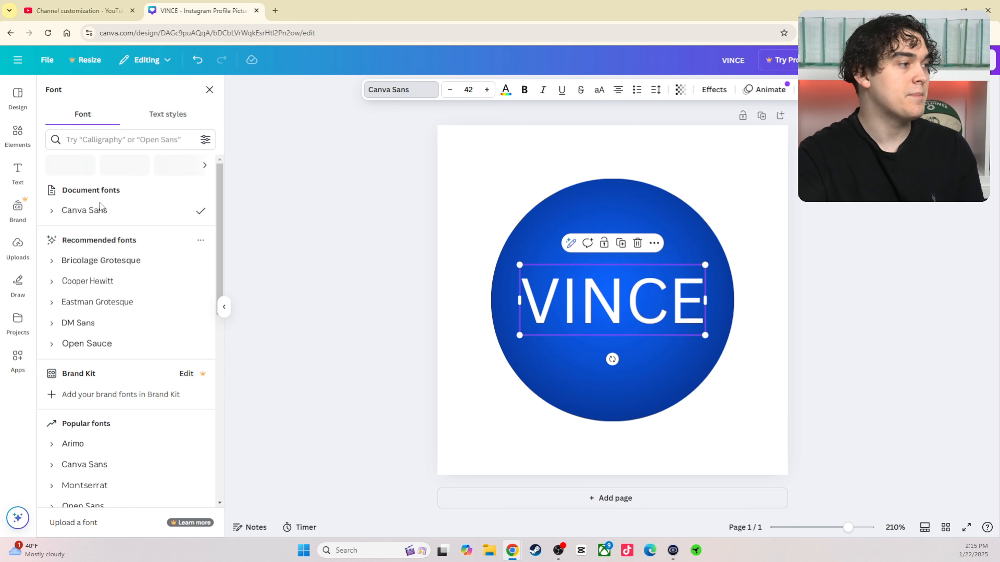
scroll(145, 319, "down", 5)
scroll(144, 332, "down", 6)
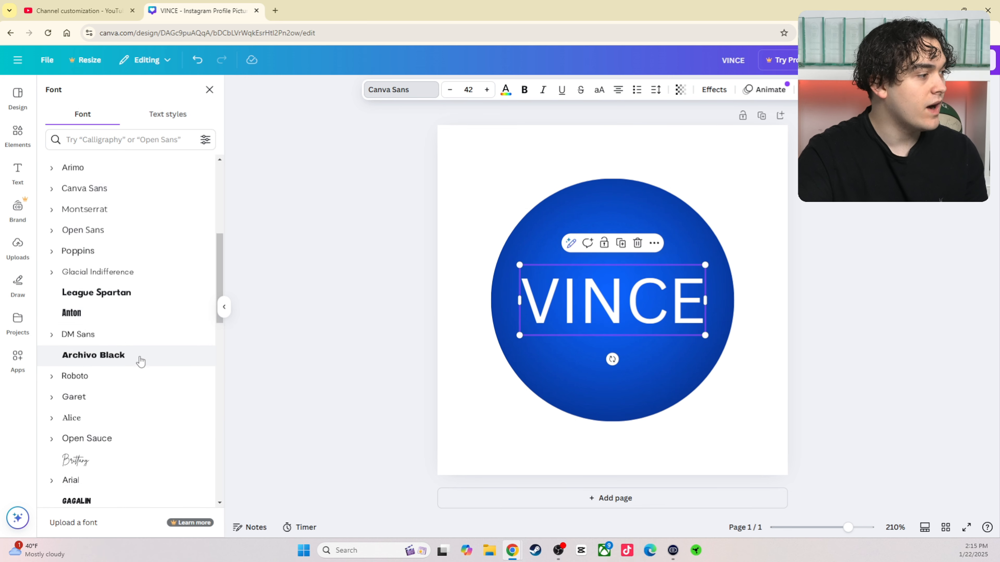
left_click(99, 260)
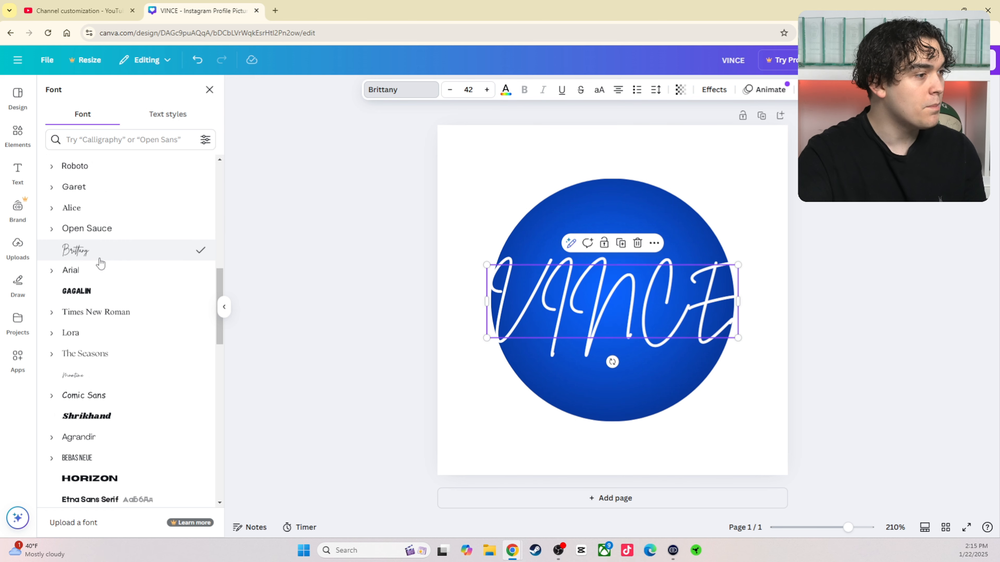
left_click(118, 291)
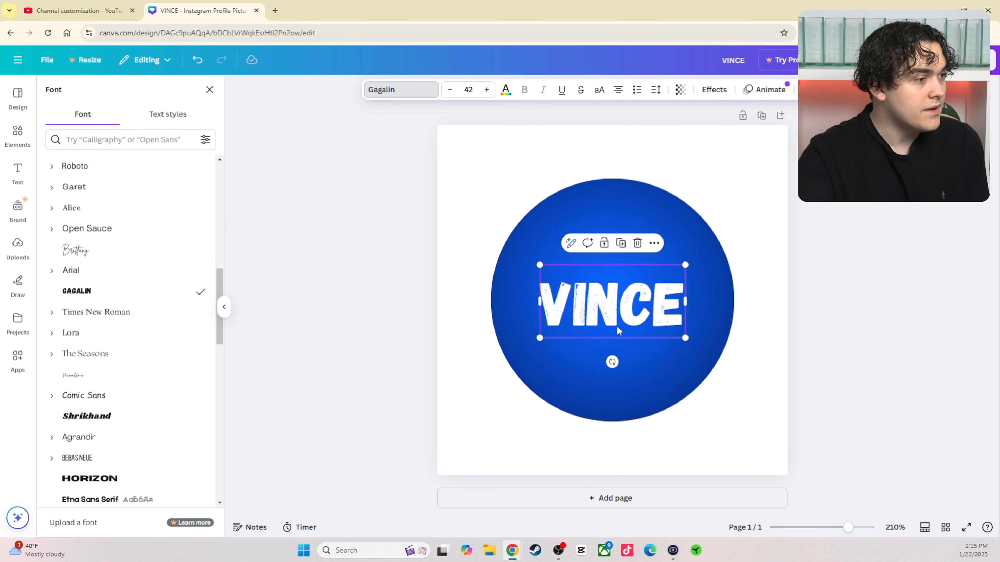
Step: Enlarge the name text to size 48.6 and recenter it on the blue circle
left_click_drag(685, 337, 708, 349)
left_click_drag(662, 323, 652, 315)
left_click(906, 338)
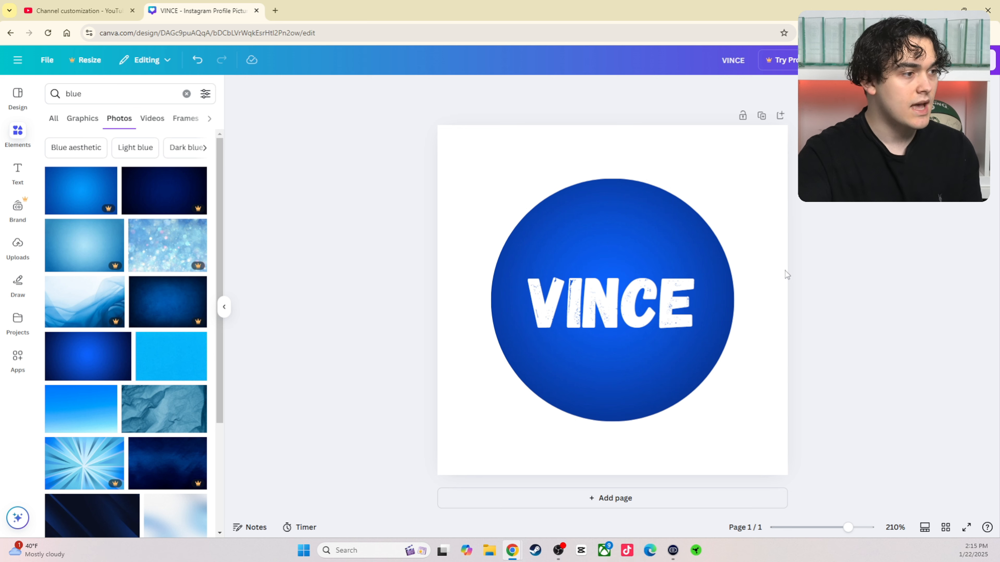
Step: Search the elements for "finance" and show the graphics results
left_click(81, 92)
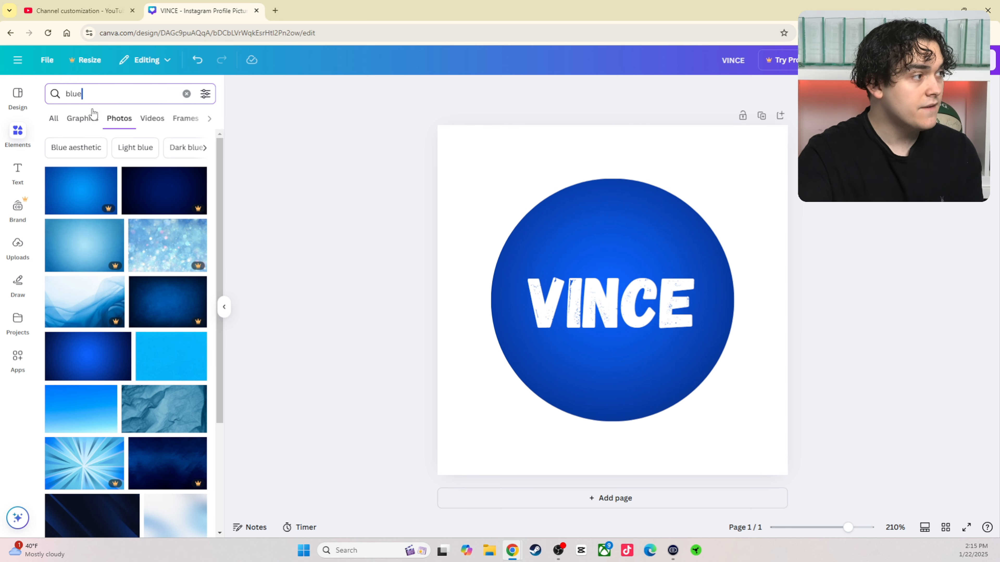
type("finance")
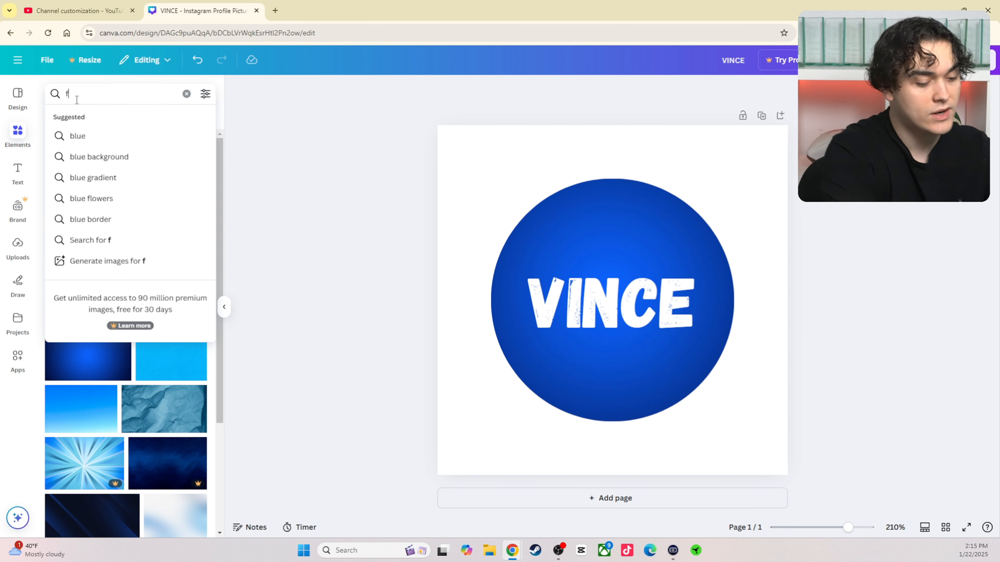
key("Return")
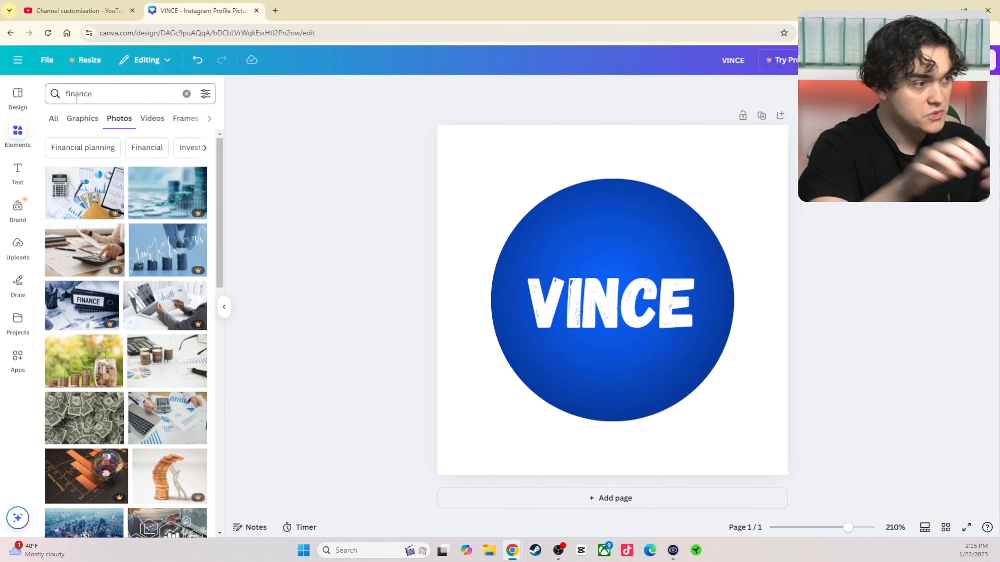
left_click(83, 118)
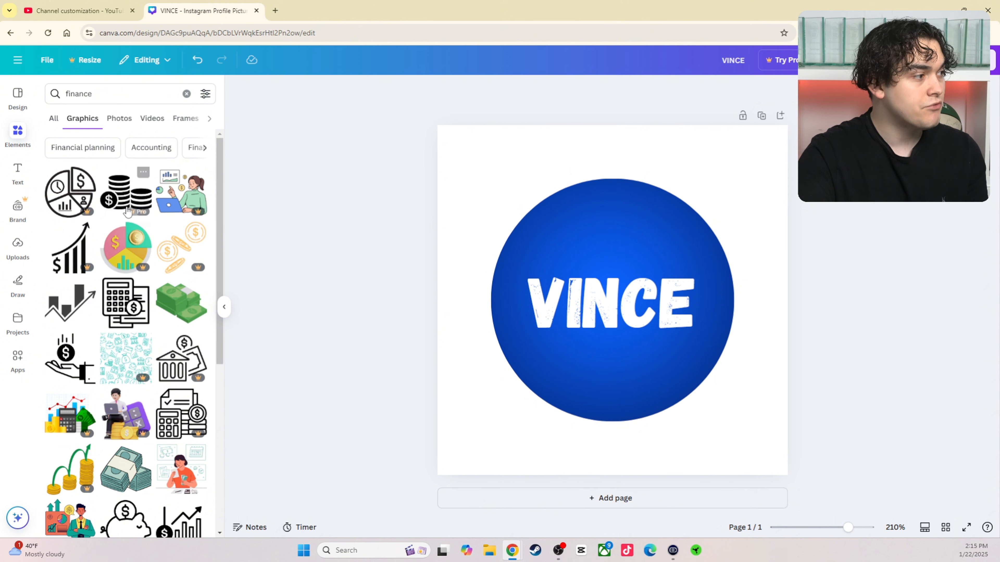
Step: Add the black stacked coins graphic centered on the circle behind the name and lower its opacity to a faint overlay
left_click(126, 193)
left_click_drag(690, 374, 647, 335)
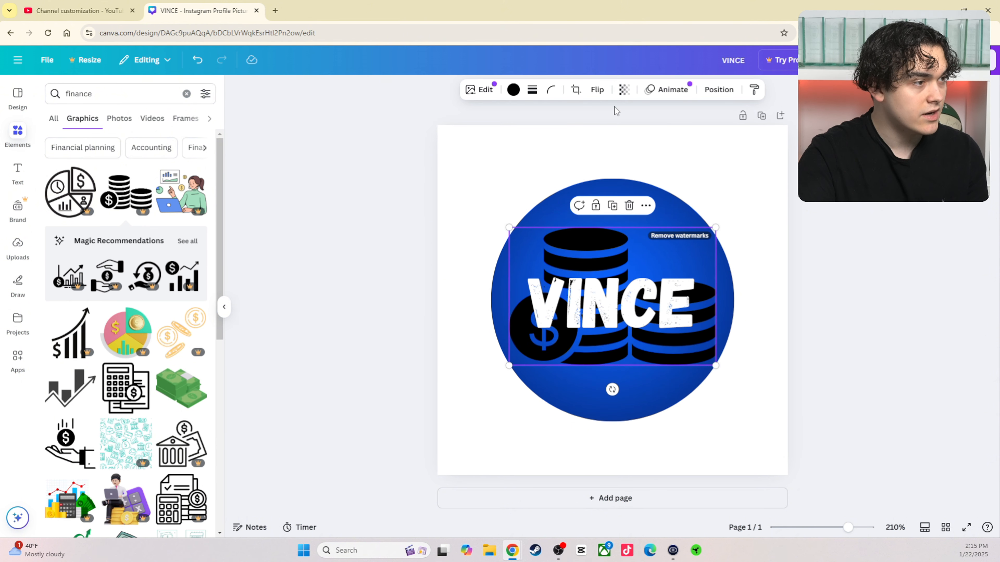
left_click(624, 89)
left_click_drag(660, 134, 587, 133)
left_click(683, 264)
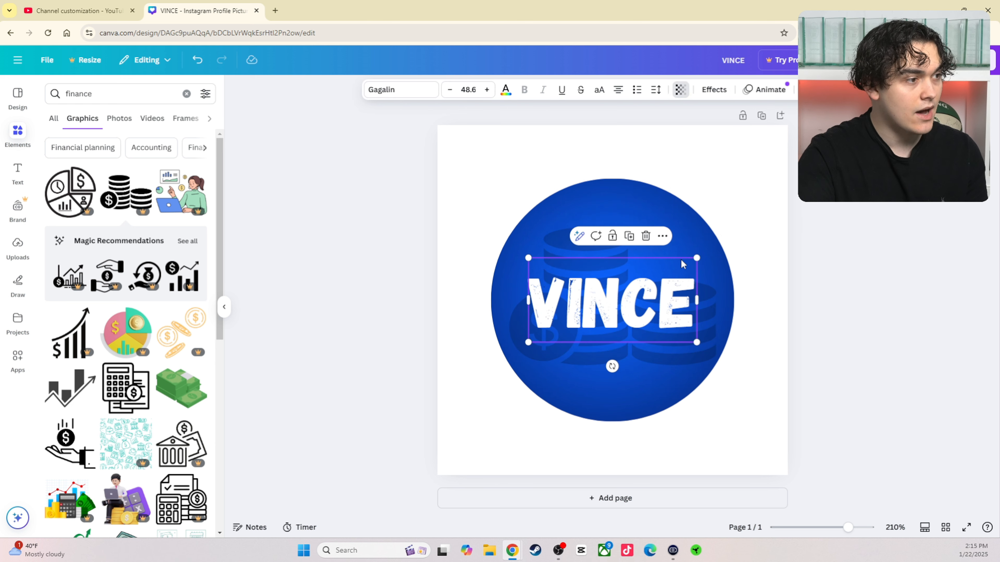
left_click(641, 149)
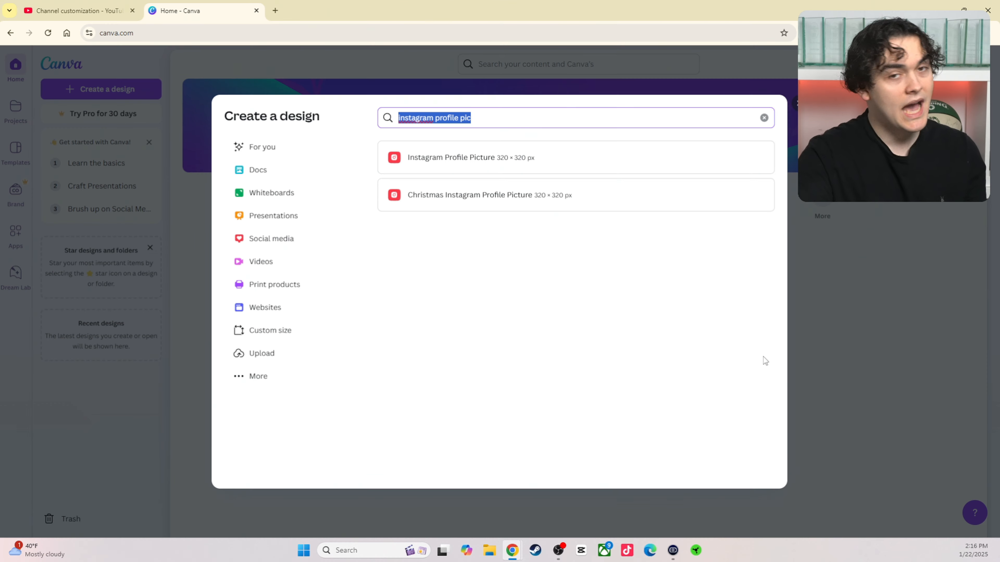
Step: Search the design types for "banner youtube" and create a 2560 × 1440 px YouTube Banner design
type("banner youtu")
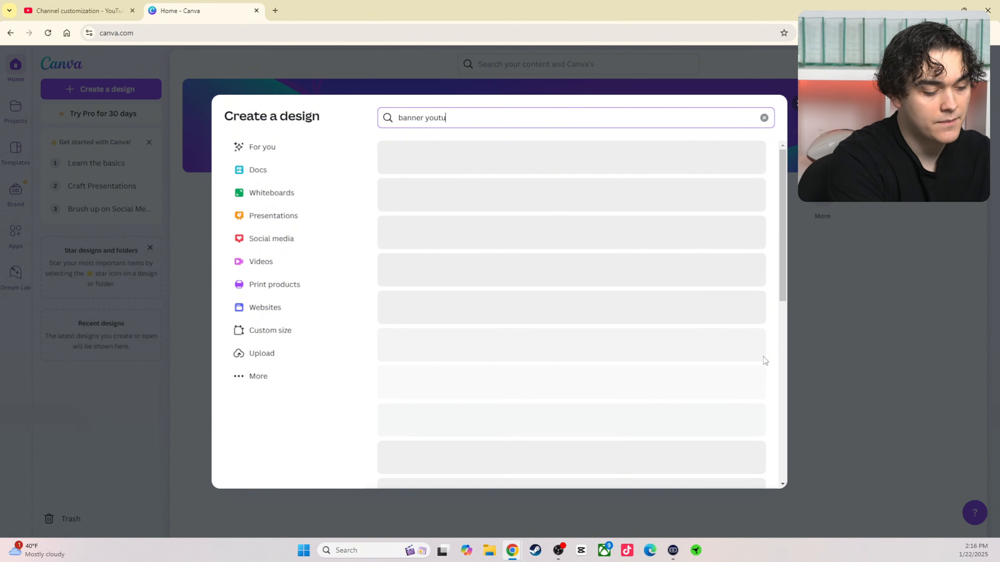
type("be")
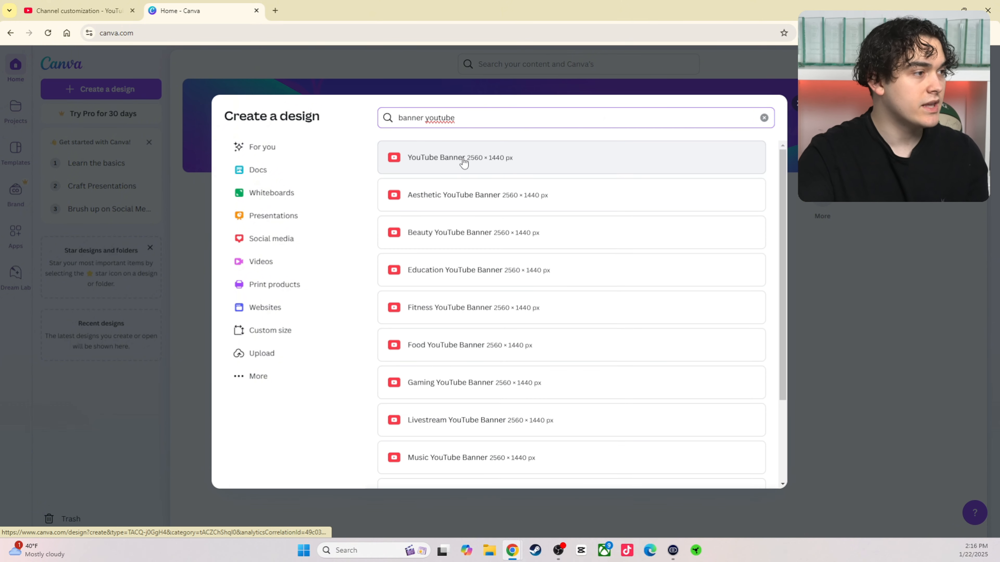
left_click(464, 162)
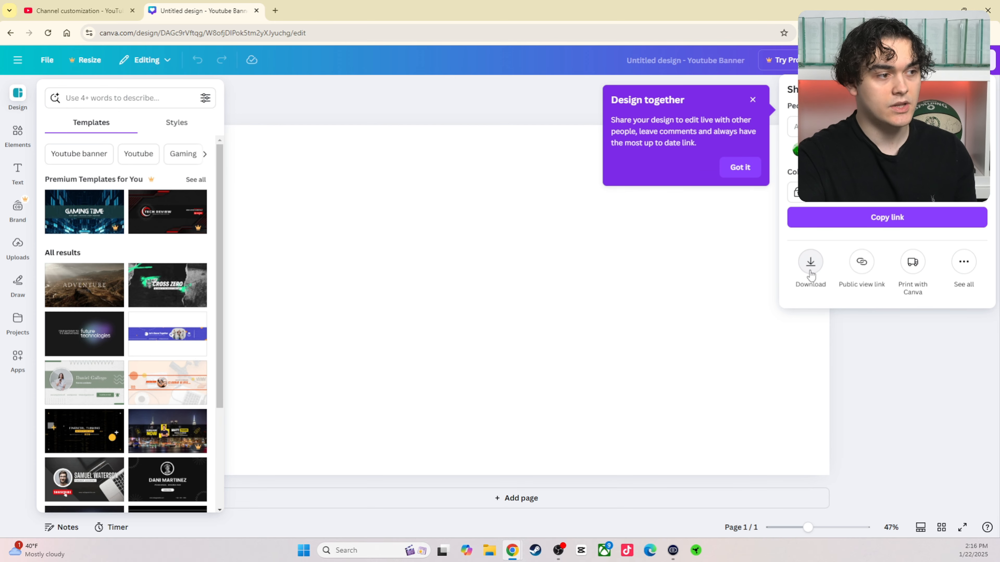
Step: View the download options for the blank banner design and close them
left_click(810, 263)
left_click(944, 404)
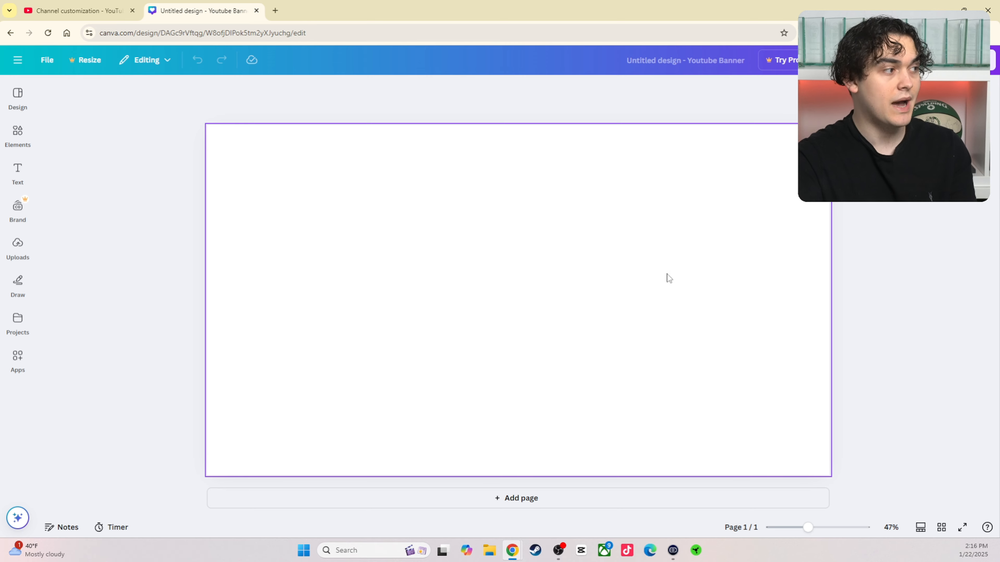
left_click(559, 555)
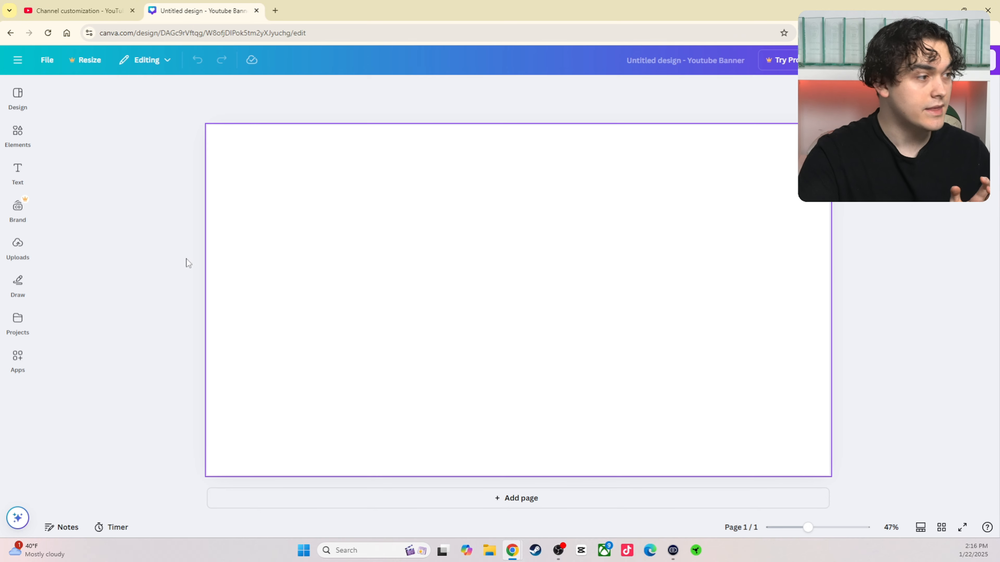
Step: Search the banner design templates for "finance" and browse the designs offered
left_click(13, 107)
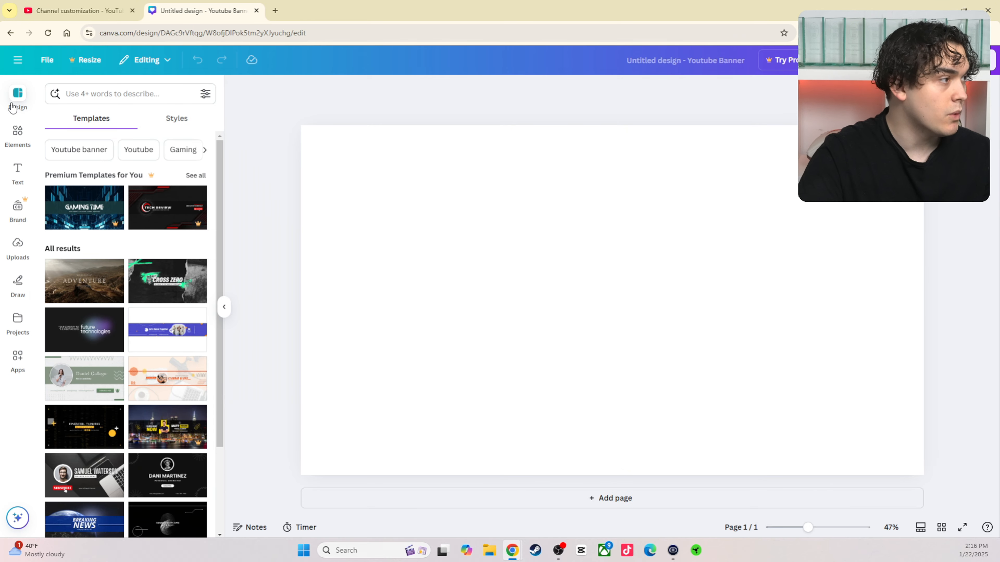
scroll(153, 444, "down", 5)
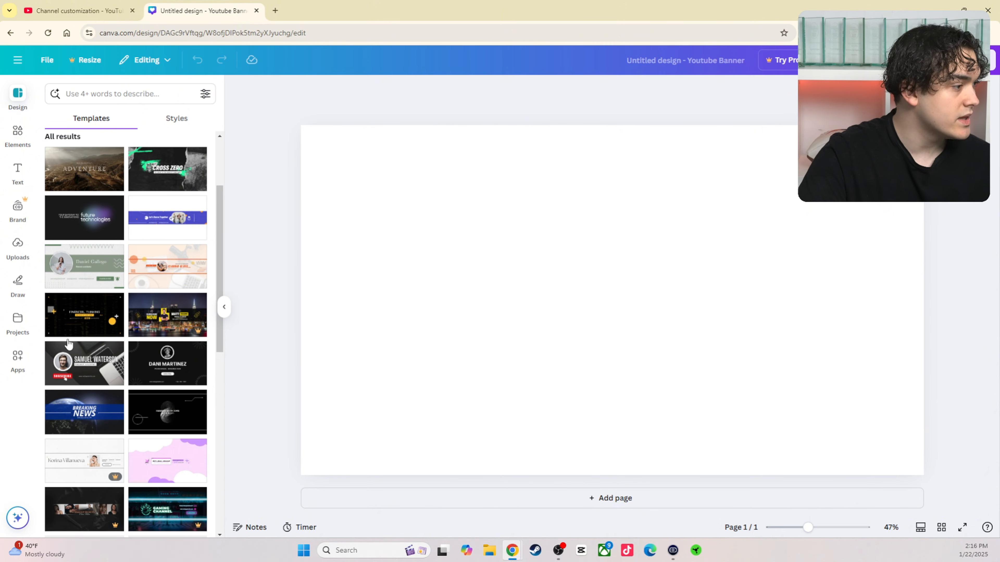
left_click(89, 90)
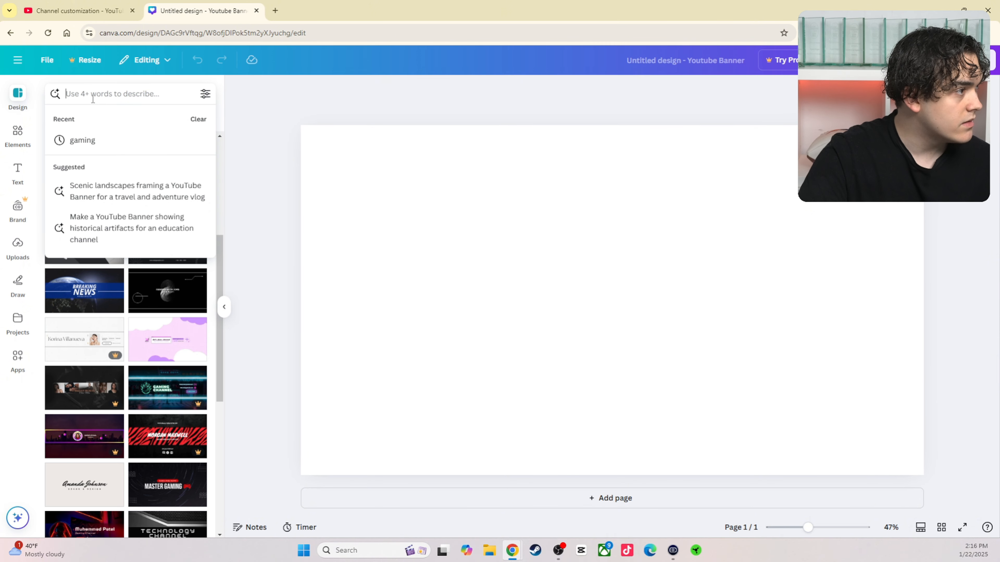
type("fince")
key("Return")
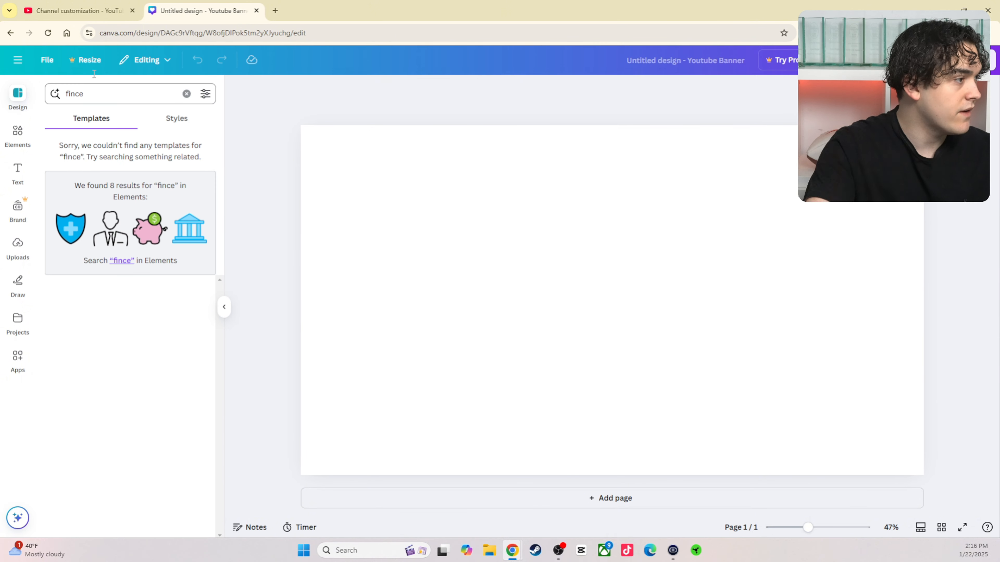
left_click(168, 95)
key("BackSpace")
key("BackSpace")
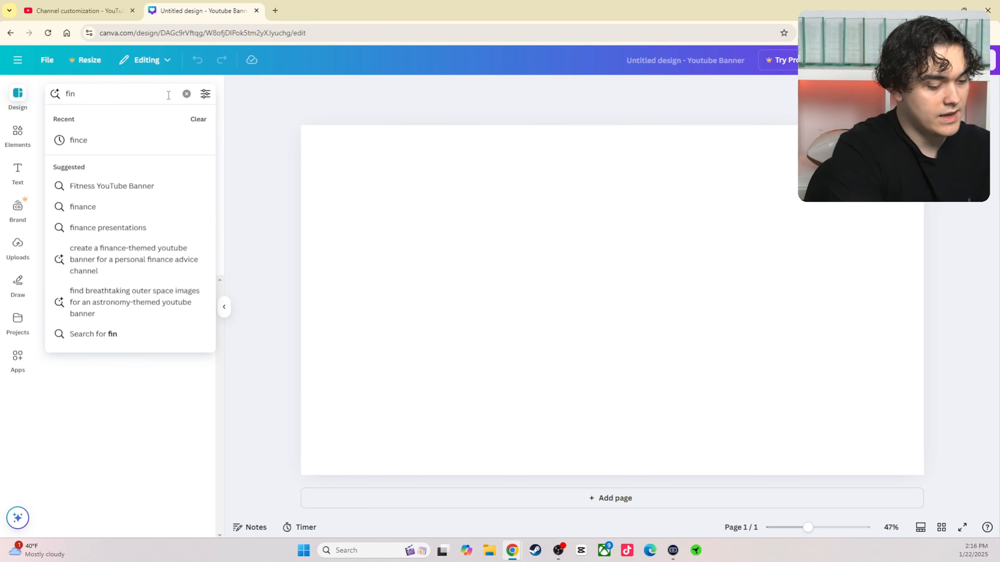
type("ance")
key("Return")
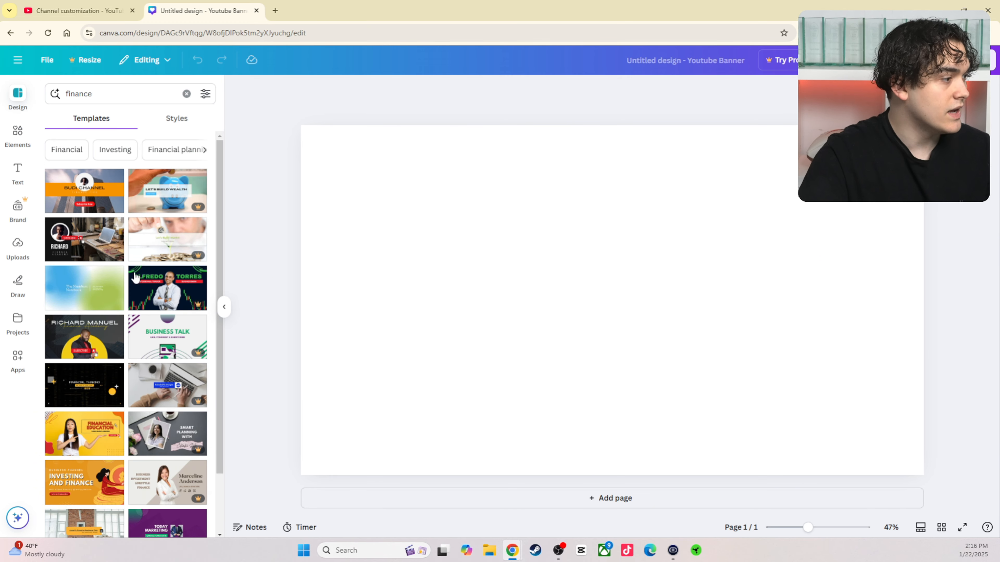
scroll(141, 390, "down", 3)
scroll(142, 390, "down", 3)
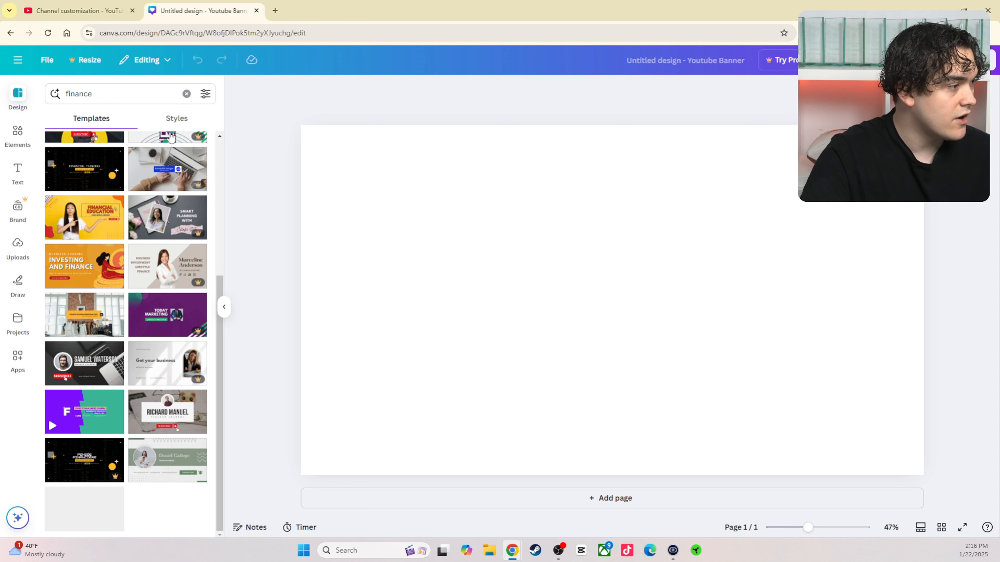
Step: Clear the template search and apply the Black and Ivory Modern Name YouTube Channel Art template to the banner
left_click(186, 94)
scroll(179, 301, "down", 5)
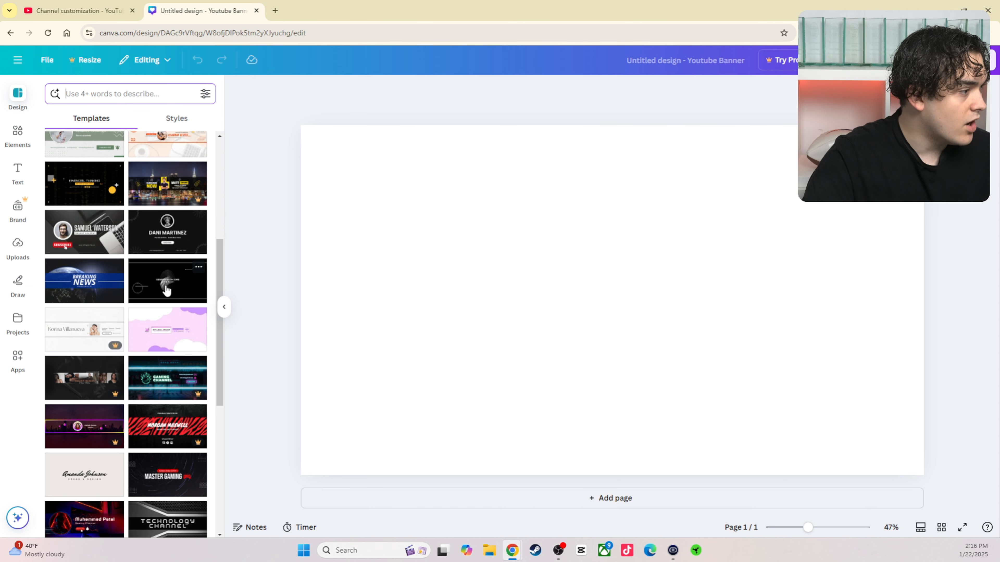
scroll(95, 489, "down", 3)
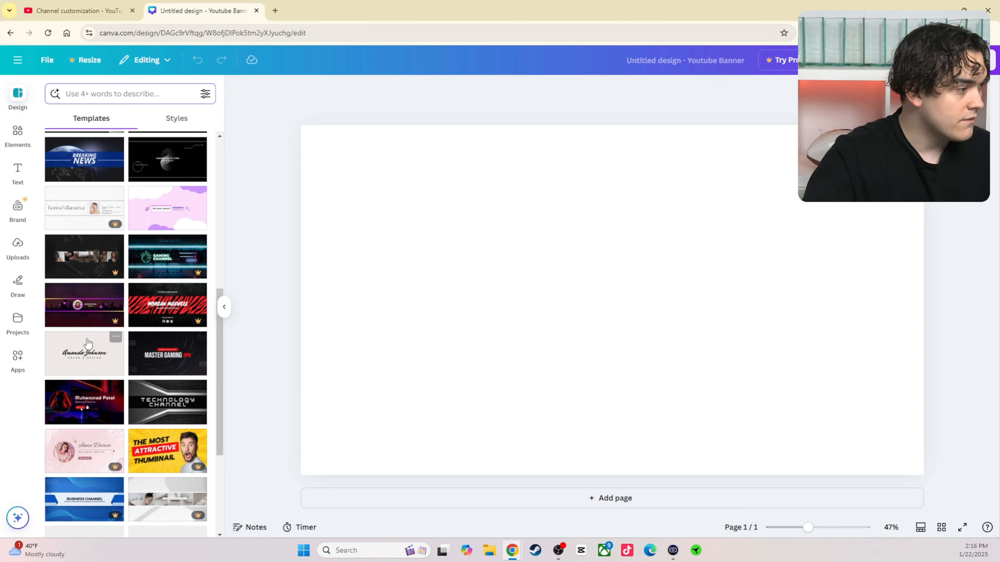
left_click(88, 348)
Step: Replace the banner's "DECOR & DESIGN" subtitle with "FINANCE"
double_click(620, 317)
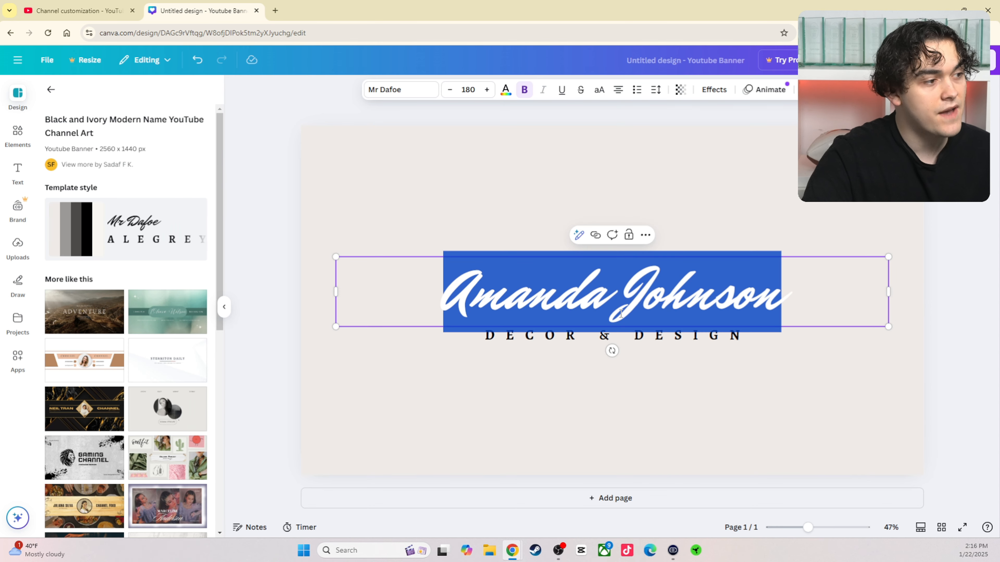
left_click(726, 343)
left_click(727, 343)
type("FINCE")
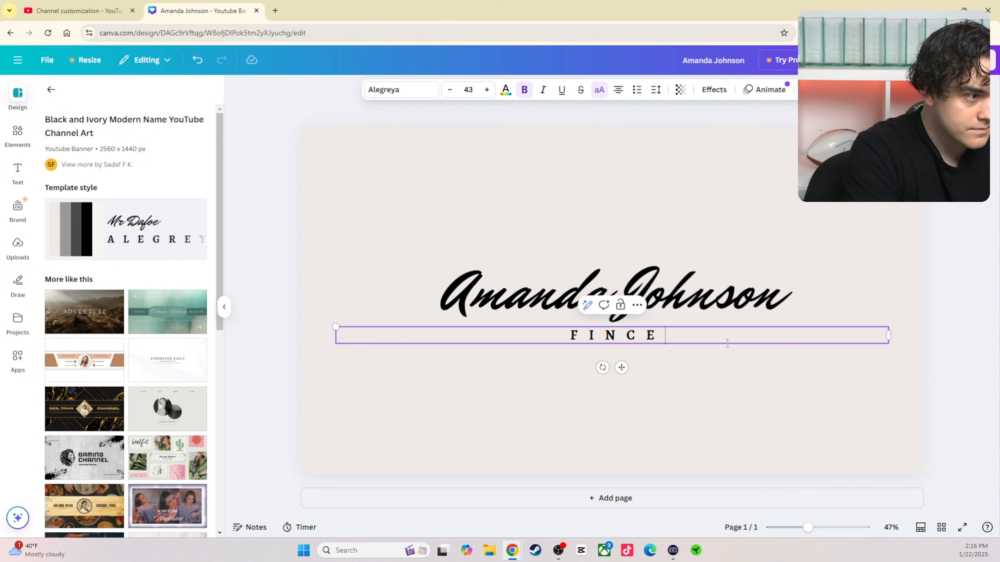
key("BackSpace")
key("BackSpace")
type("ANCE")
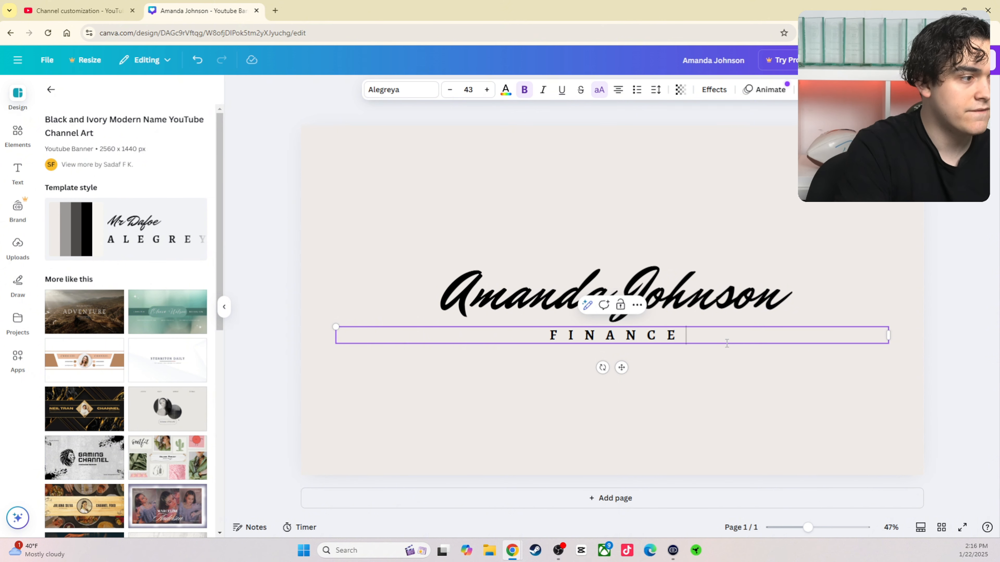
Step: Replace the script name above the banner's subtitle with the channel owner's name
left_click(661, 311)
double_click(661, 311)
type("Vince Lujo")
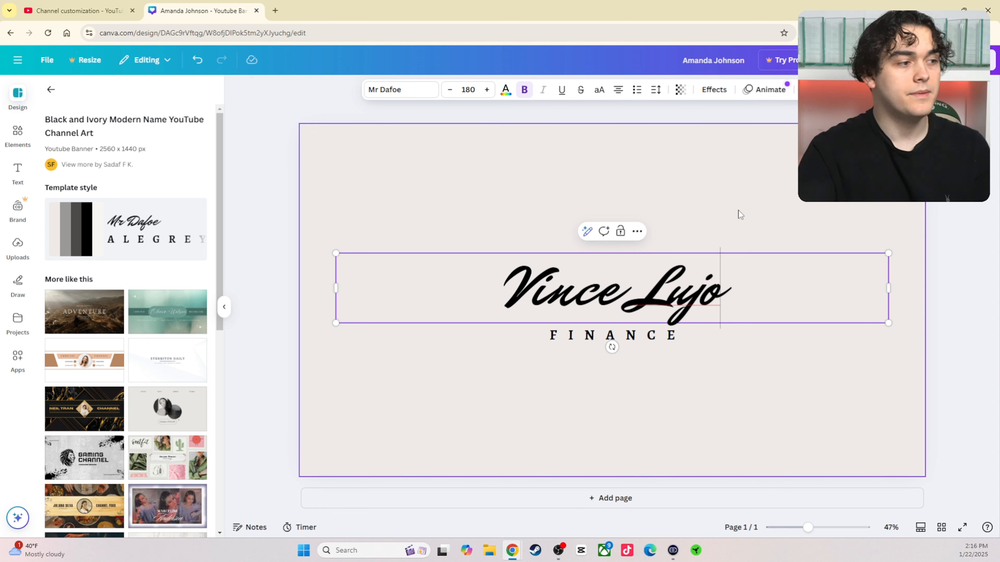
left_click(881, 233)
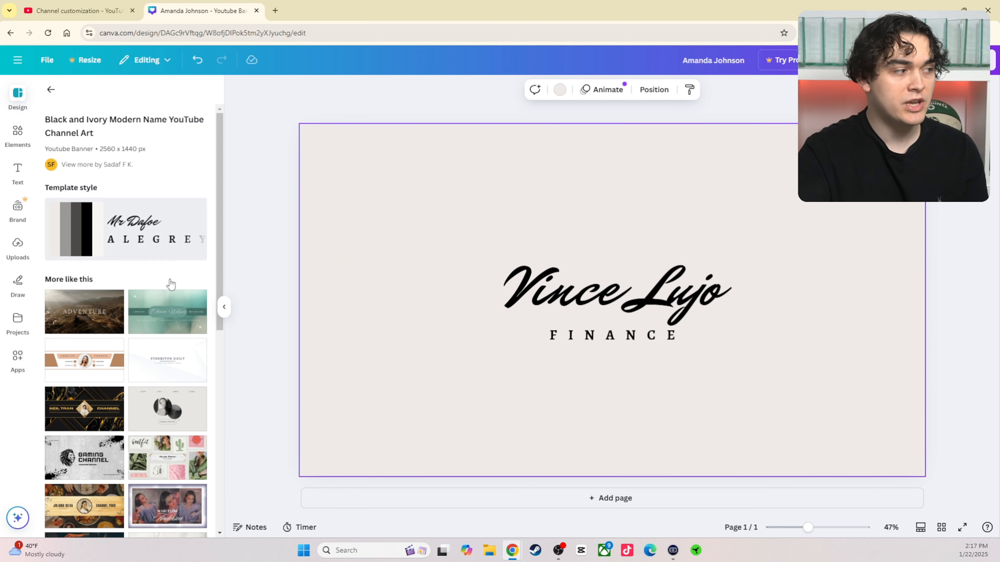
scroll(186, 337, "down", 3)
scroll(190, 410, "down", 6)
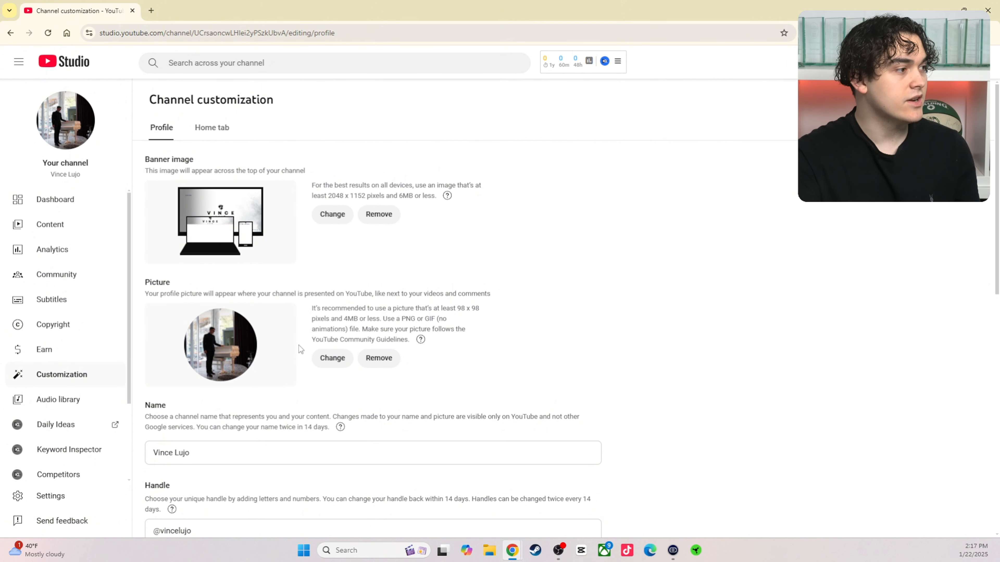
scroll(519, 324, "down", 10)
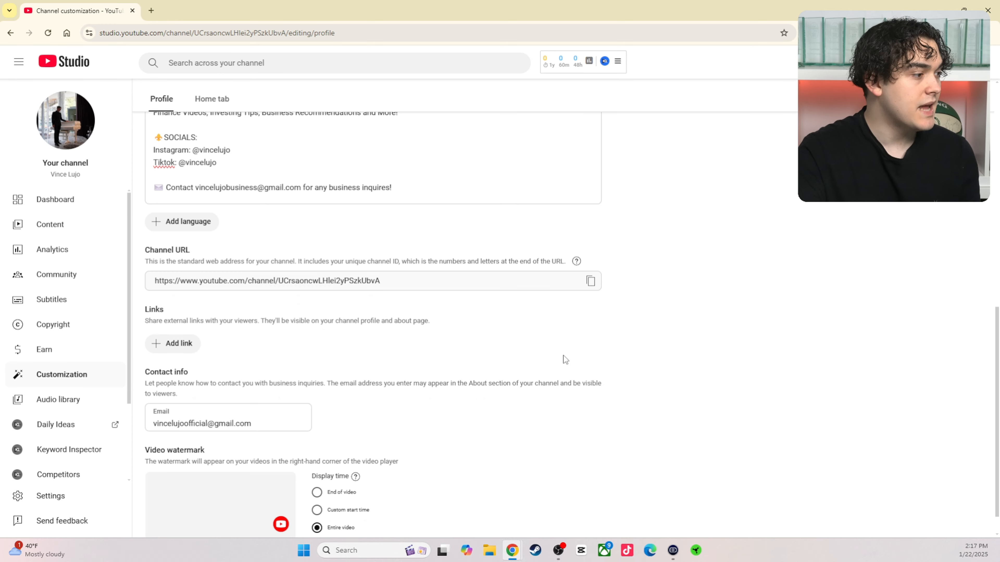
scroll(563, 362, "up", 10)
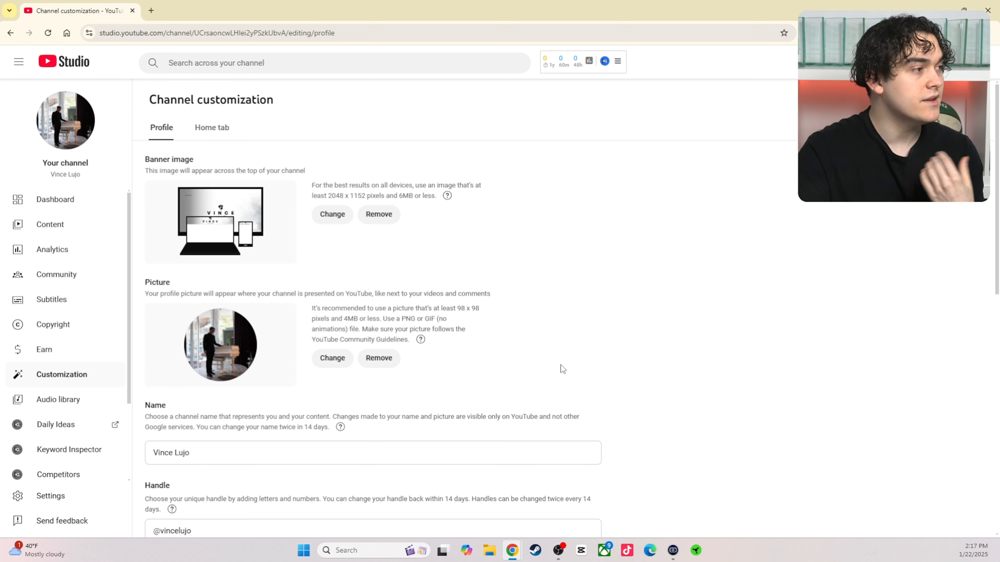
left_click(204, 138)
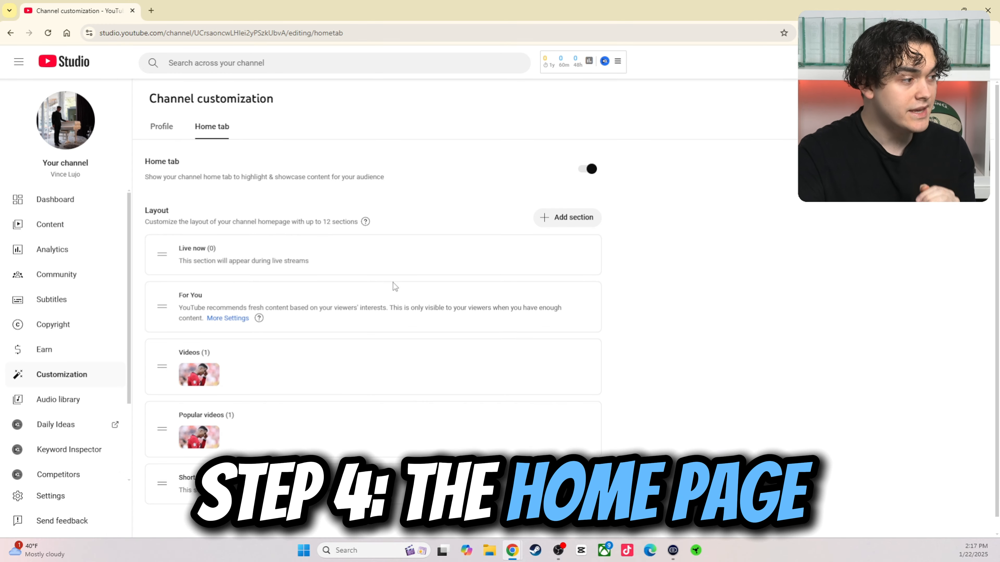
scroll(394, 283, "down", 1)
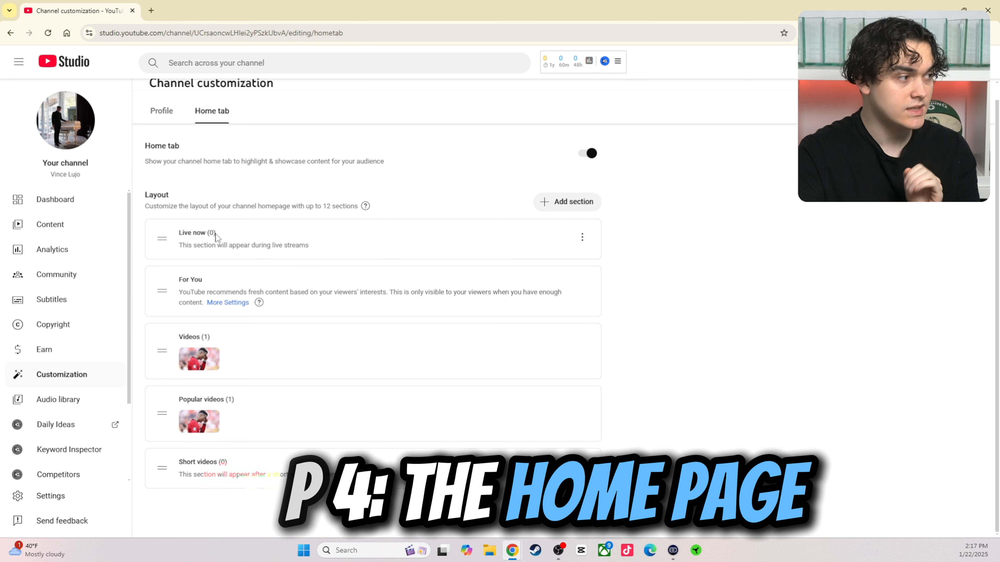
left_click(562, 201)
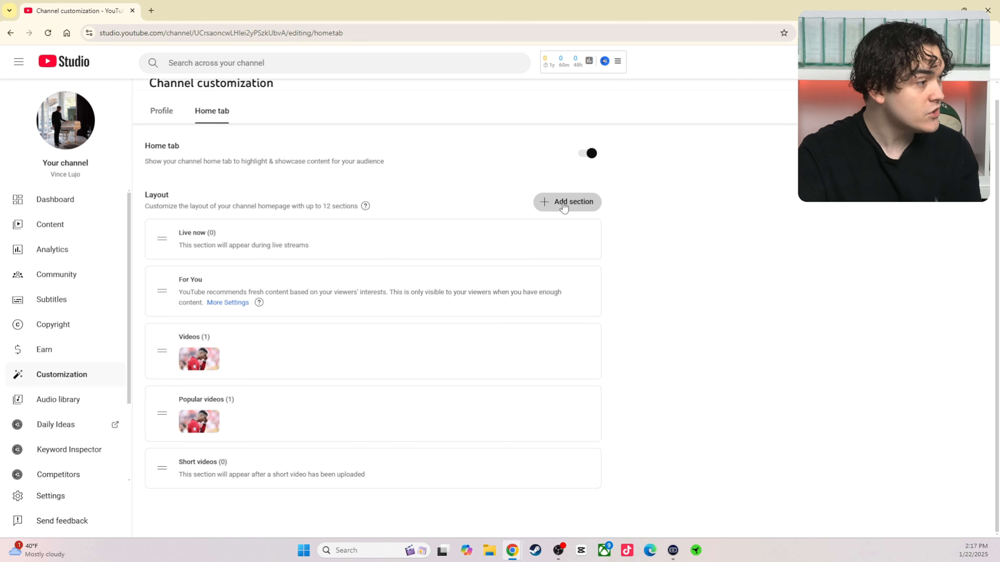
left_click(622, 213)
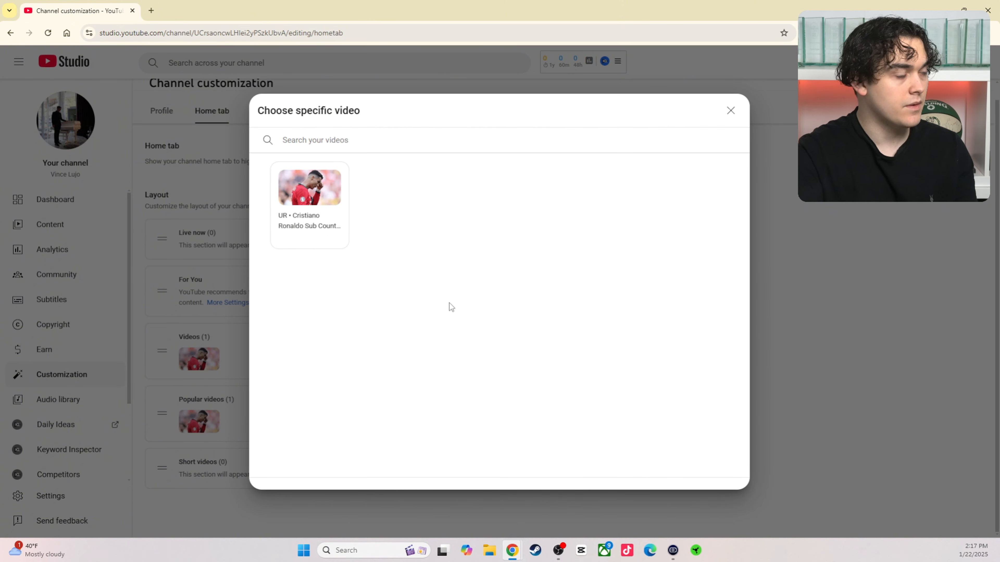
left_click(731, 110)
left_click(573, 200)
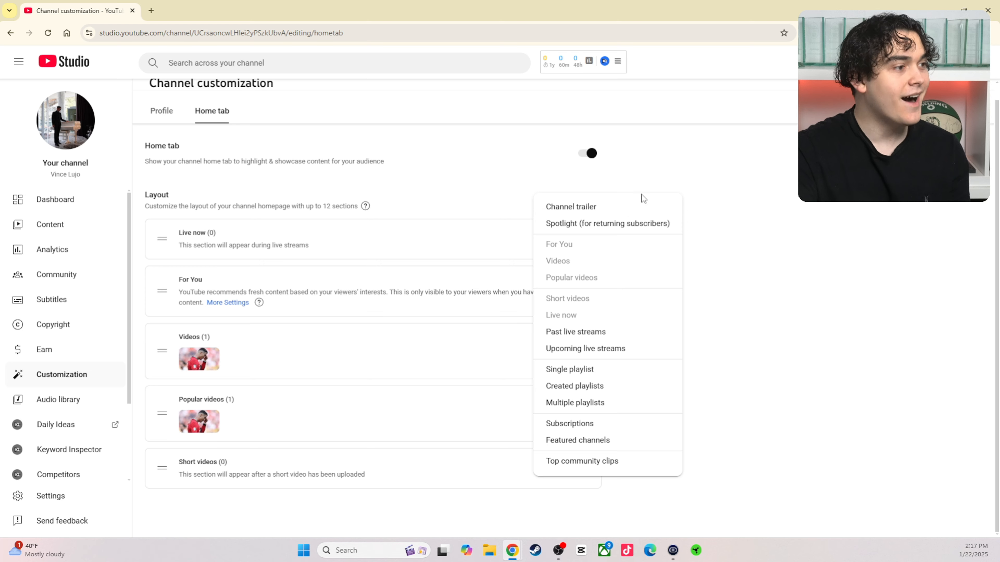
left_click(627, 207)
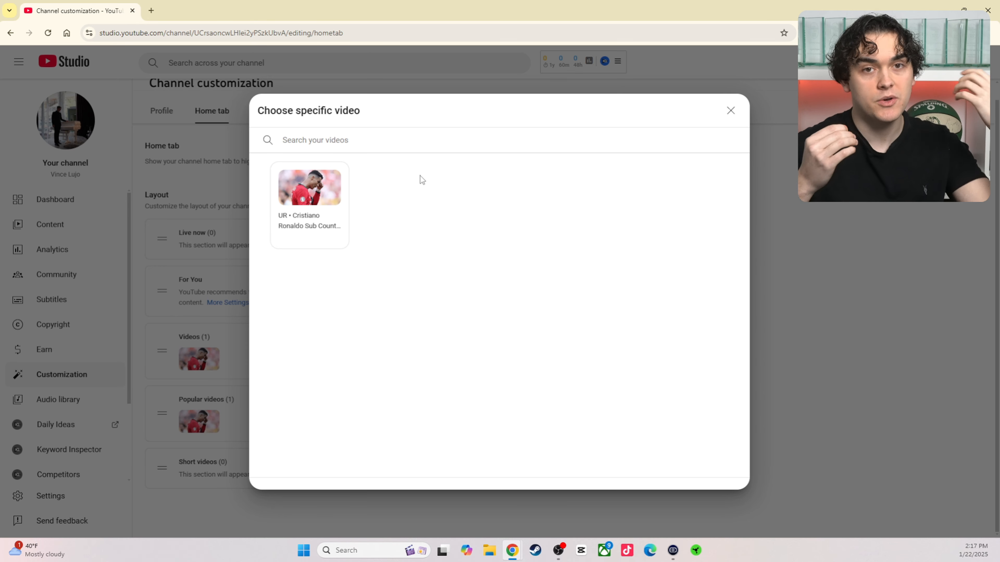
left_click(731, 110)
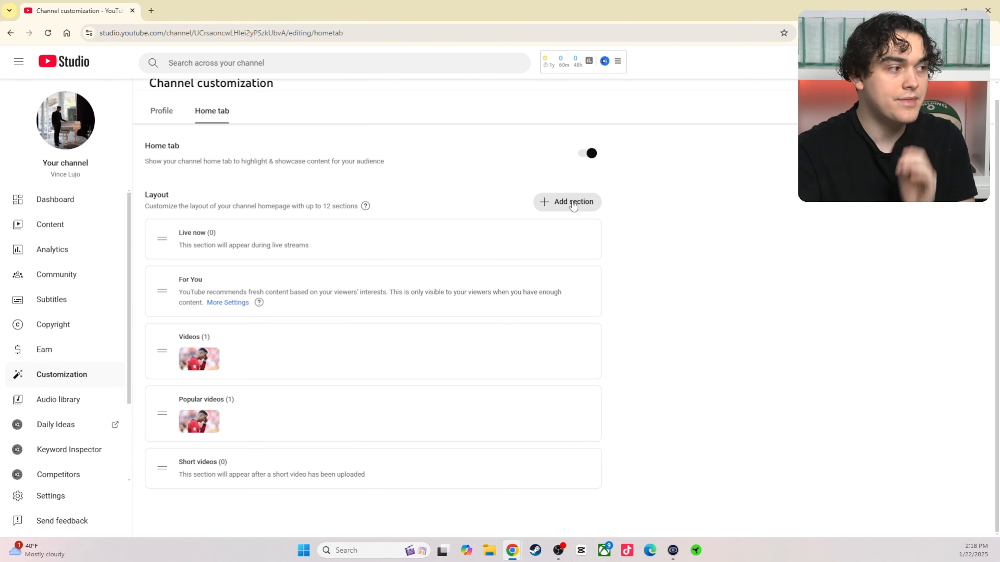
Step: Add the Cristiano Ronaldo Sub Count Battle video as the channel trailer and as the spotlight for returning subscribers
left_click(570, 203)
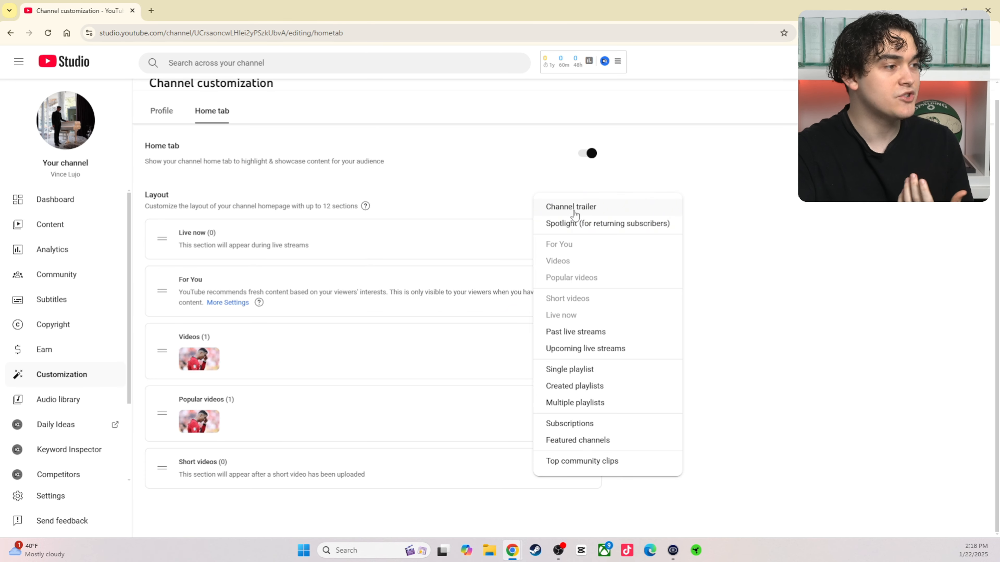
left_click(567, 209)
left_click(338, 232)
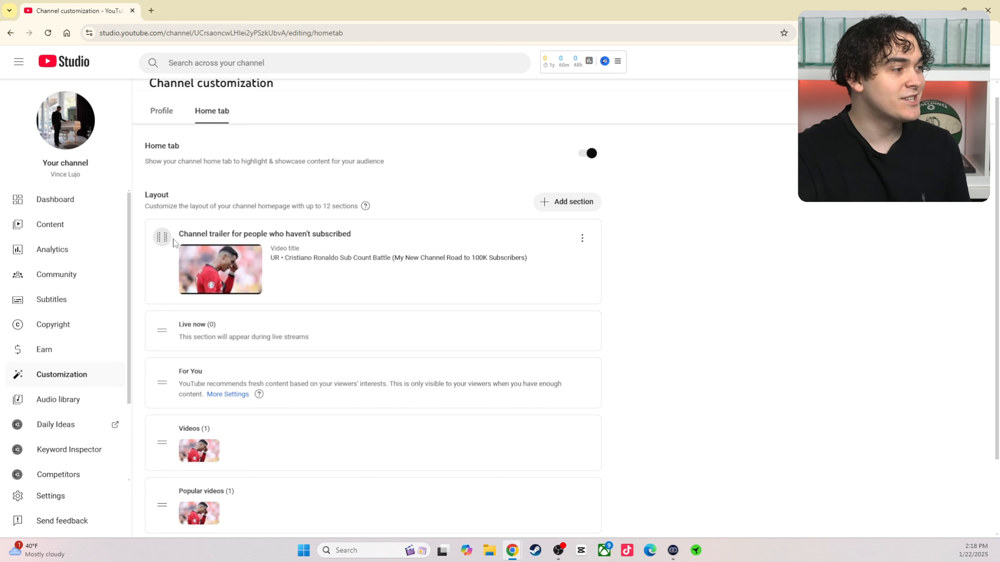
left_click(564, 202)
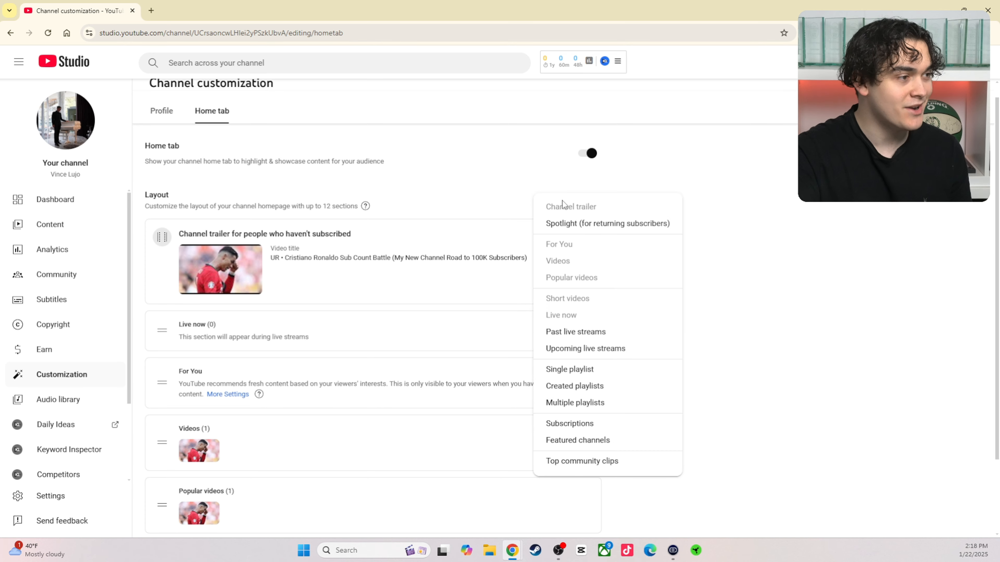
left_click(600, 234)
left_click(334, 197)
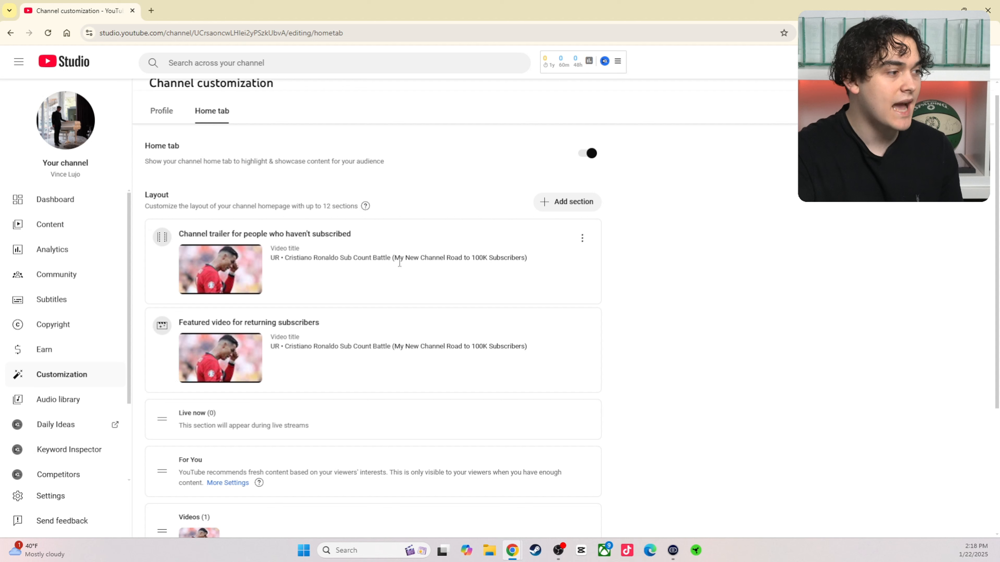
Step: Remove the featured video for returning subscribers and the channel trailer from the home layout
left_click(582, 326)
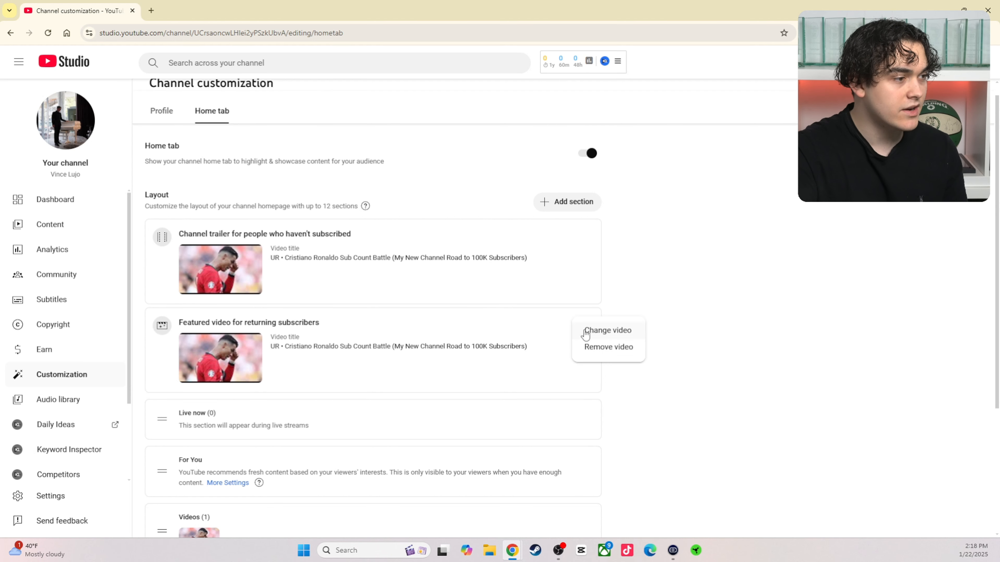
left_click(608, 347)
left_click(582, 238)
left_click(609, 259)
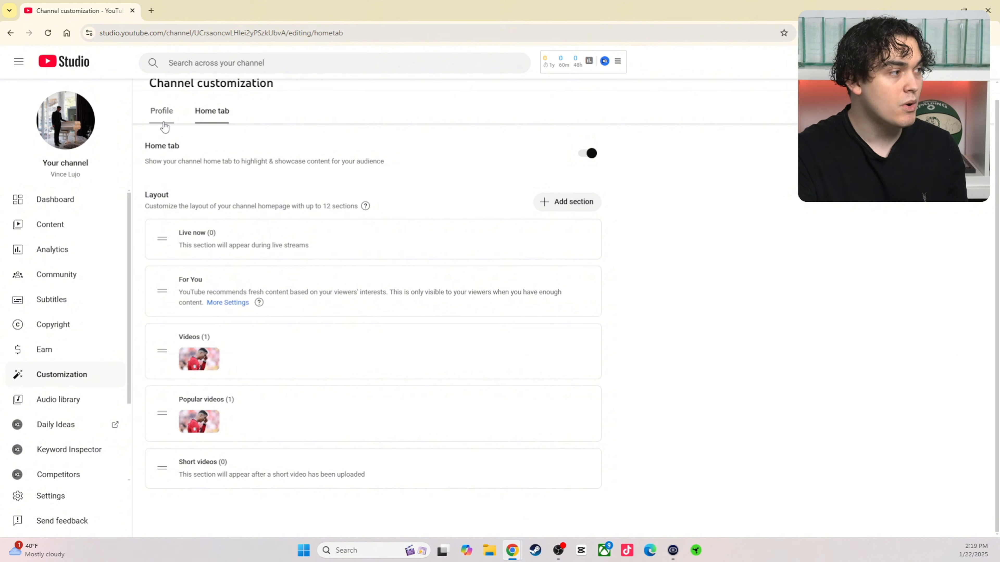
Step: Return to the profile customization, open the public channel page and examine the post options in its Community section
left_click(162, 112)
left_click(863, 110)
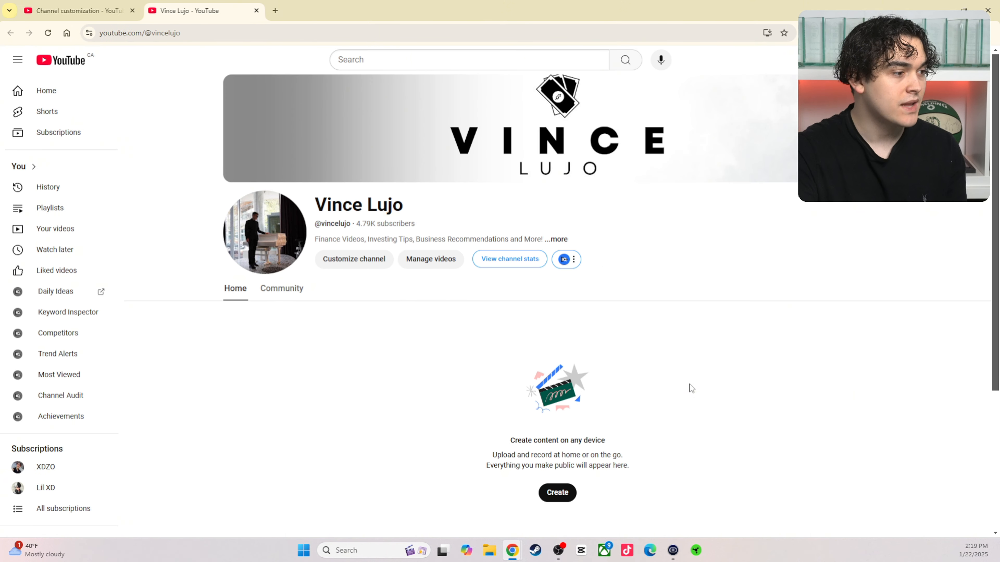
left_click(282, 289)
left_click(238, 290)
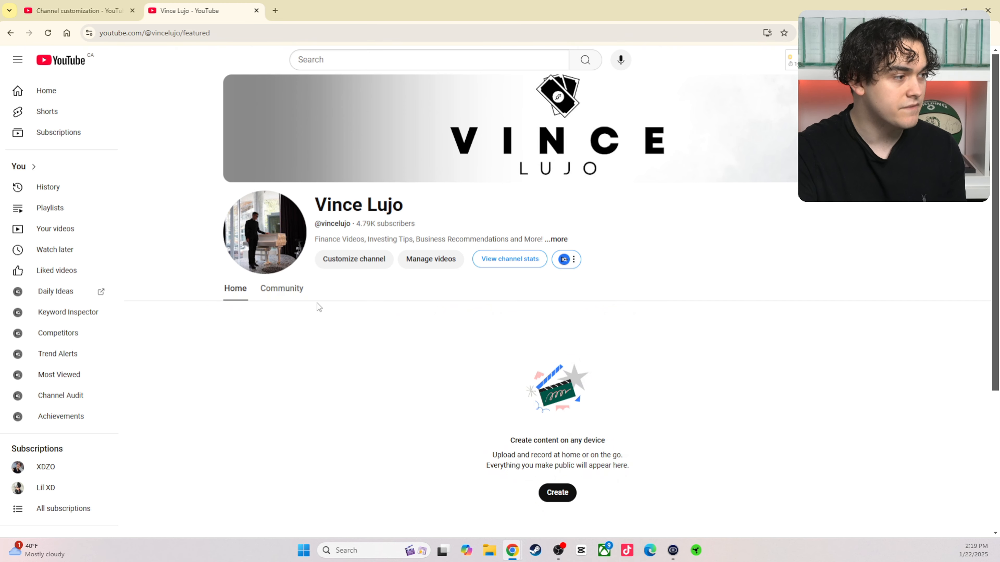
left_click(284, 290)
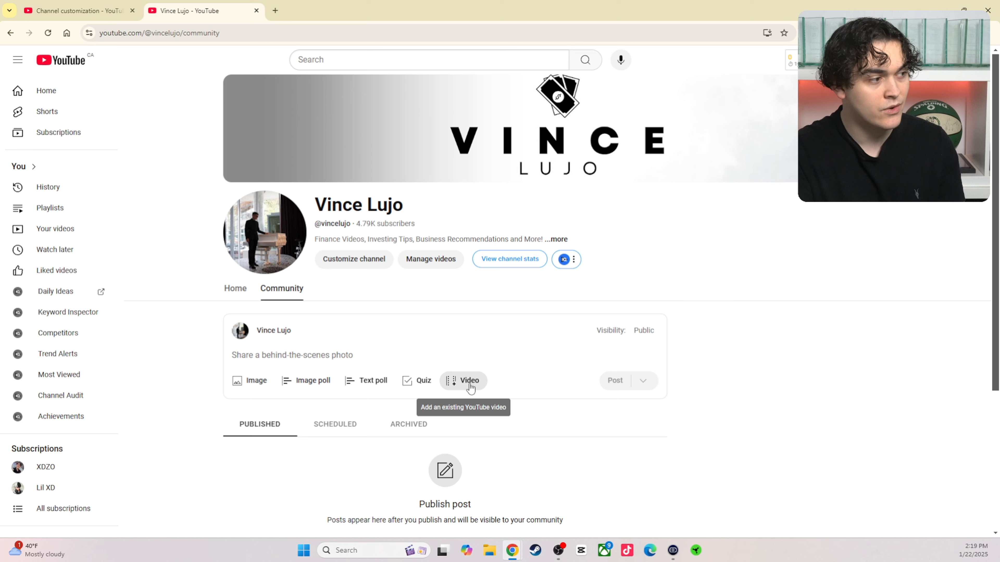
left_click(321, 360)
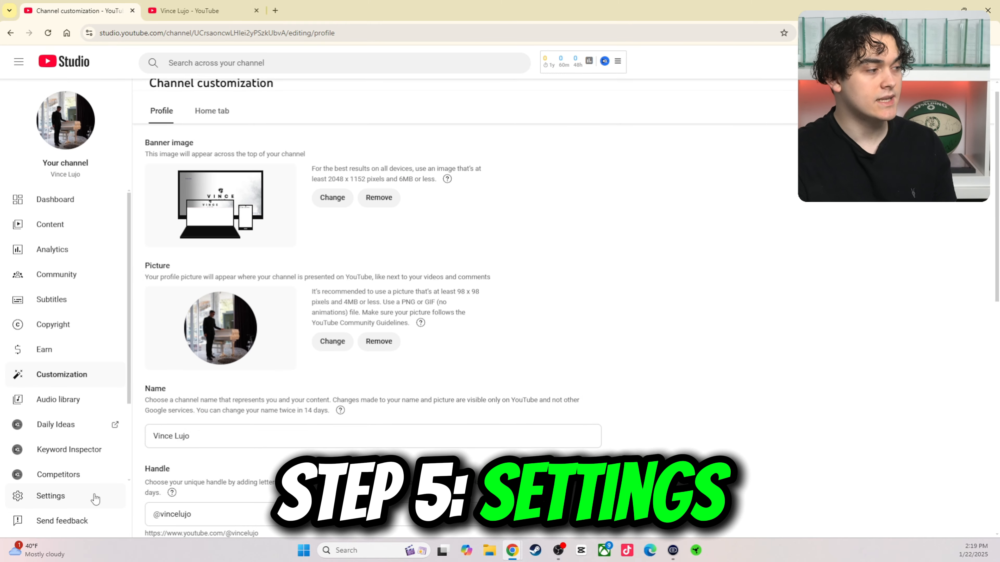
Step: Open the Studio settings and examine the channel's basic info, including country of residence and keywords
left_click(94, 496)
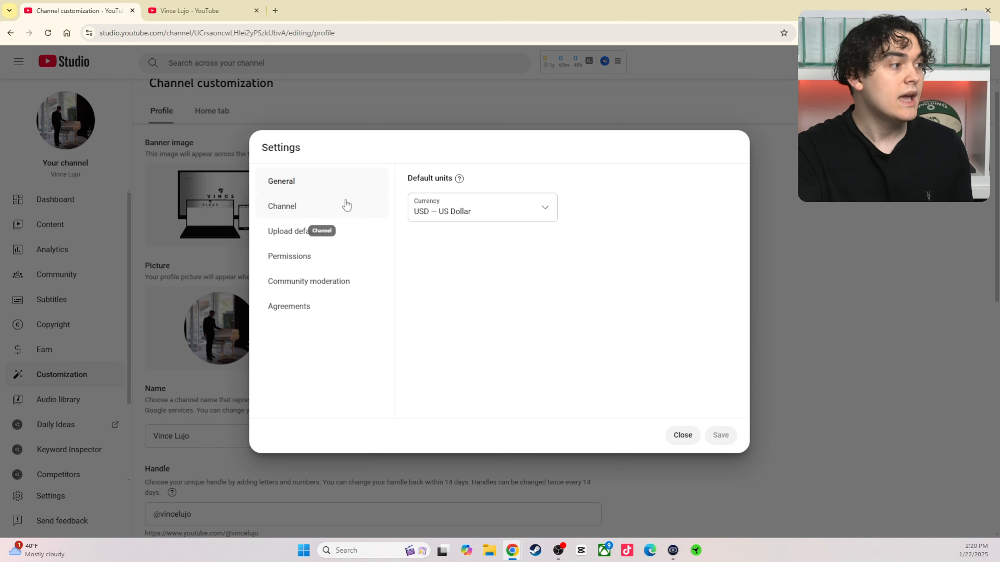
left_click(349, 217)
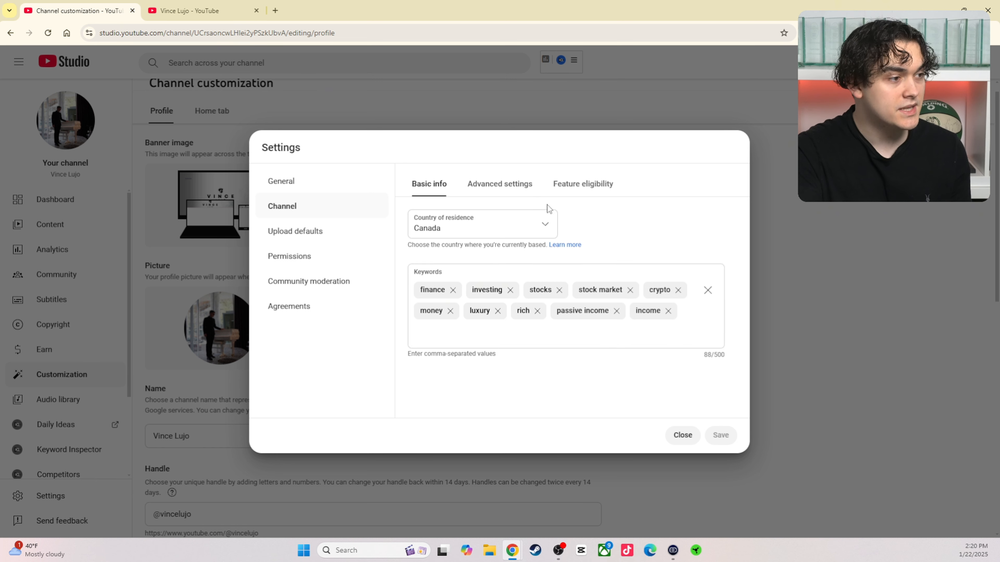
left_click(496, 331)
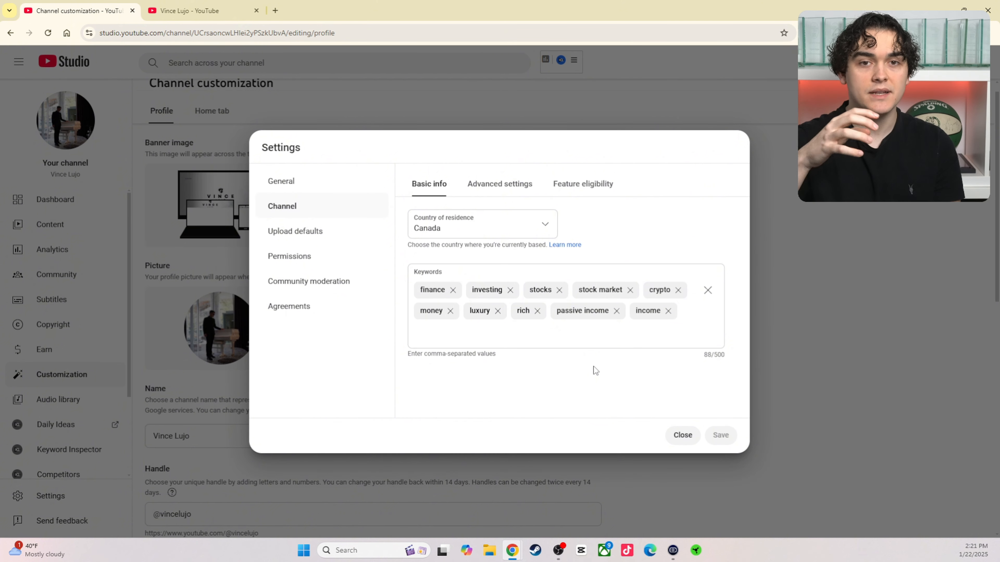
Step: Review the channel's advanced settings, from the made-for-kids audience choice to clips and third-party training
left_click(519, 189)
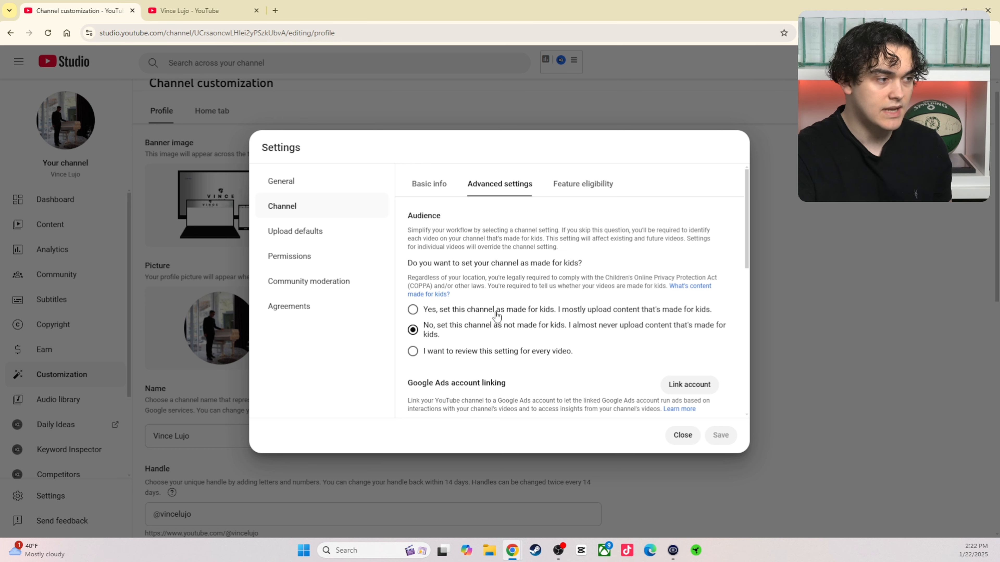
scroll(579, 358, "down", 8)
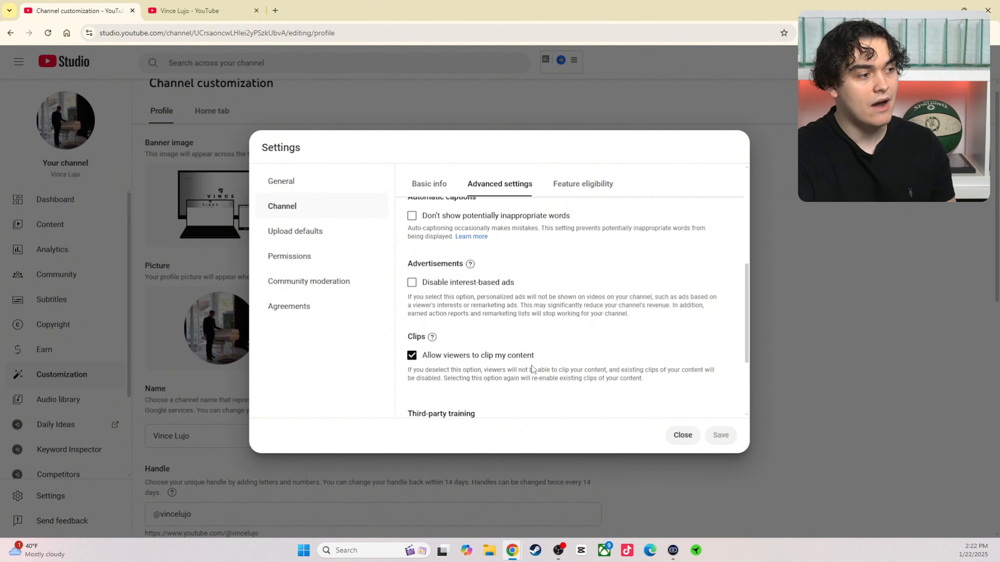
scroll(546, 372, "down", 3)
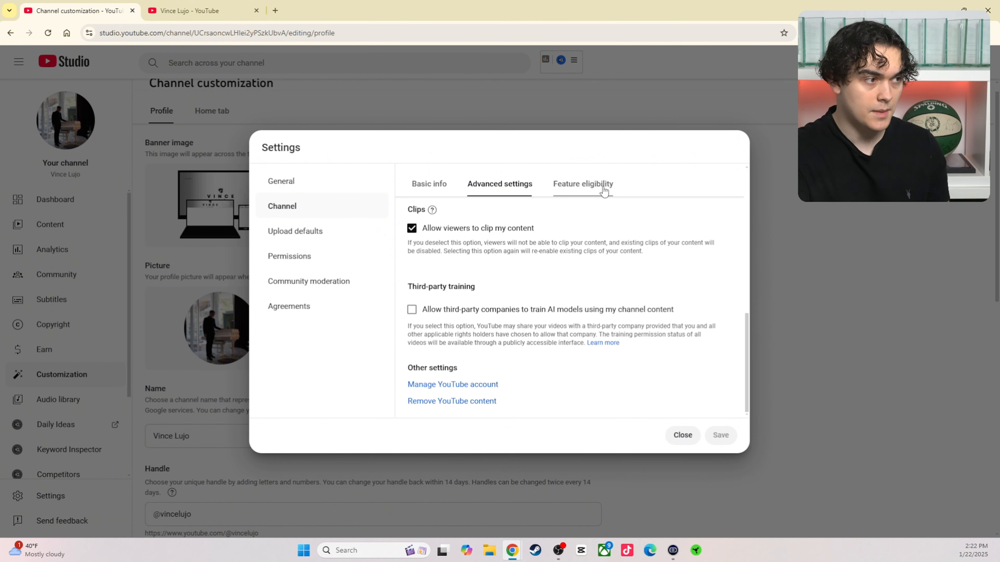
Step: Check the channel's feature eligibility, including the intermediate features requirements, and open the upload defaults
left_click(588, 185)
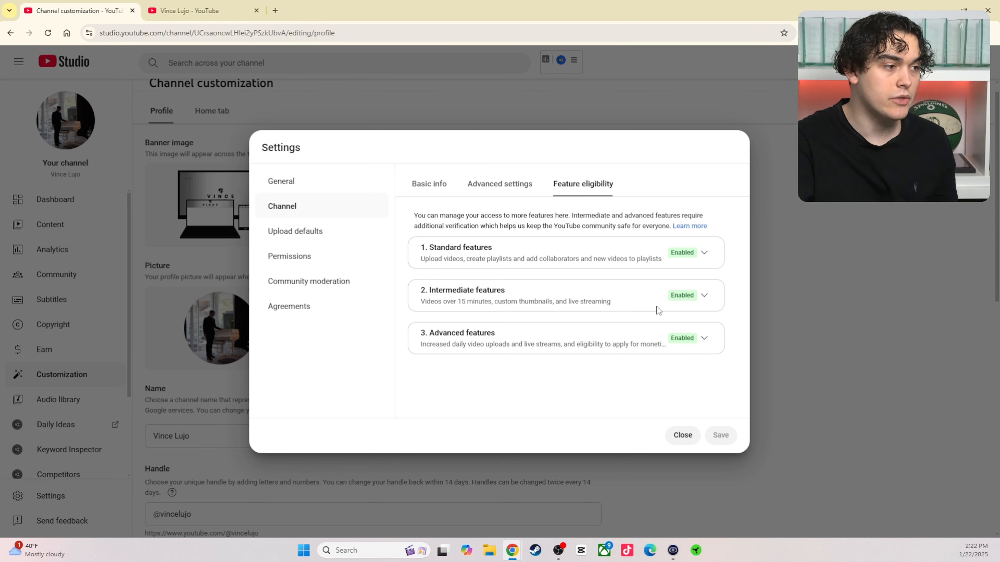
left_click(707, 301)
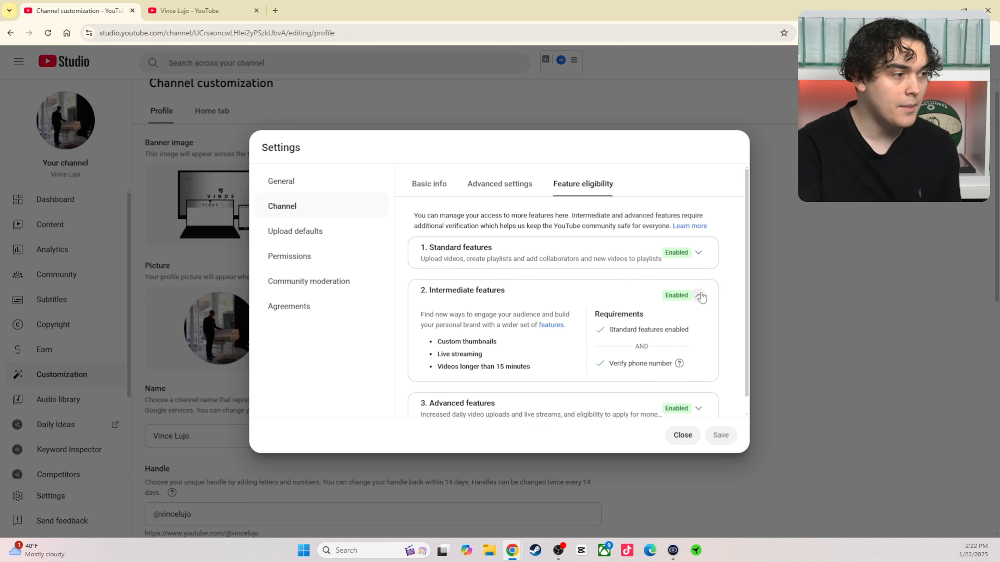
left_click(700, 297)
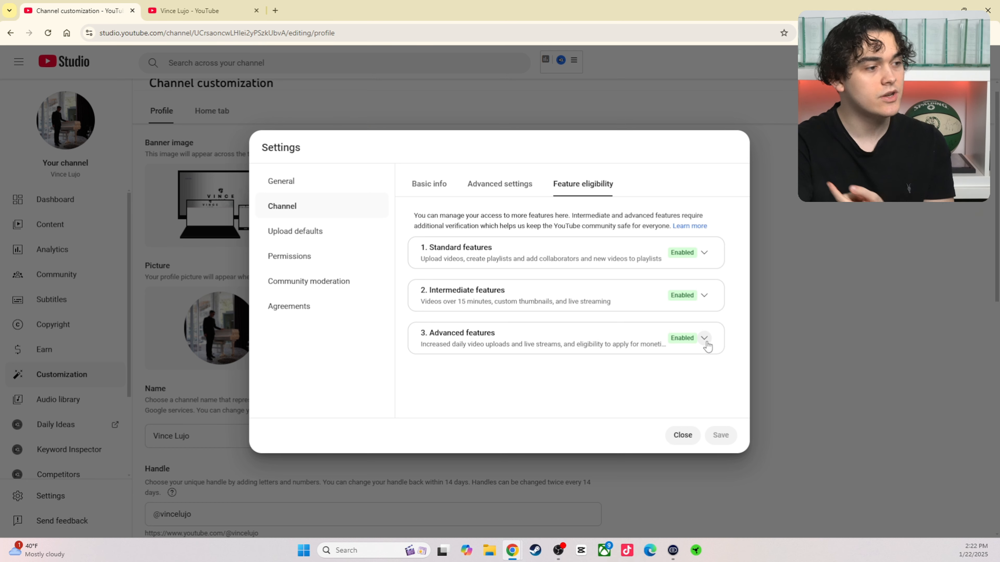
left_click(346, 239)
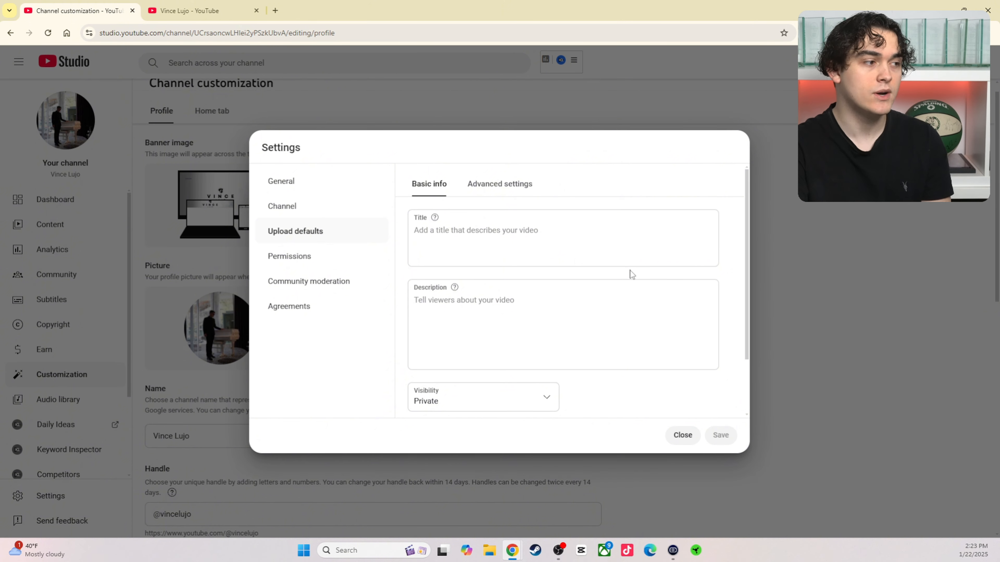
Step: Try "Day ___ of" as the start of the default upload title and clear the field
left_click(504, 243)
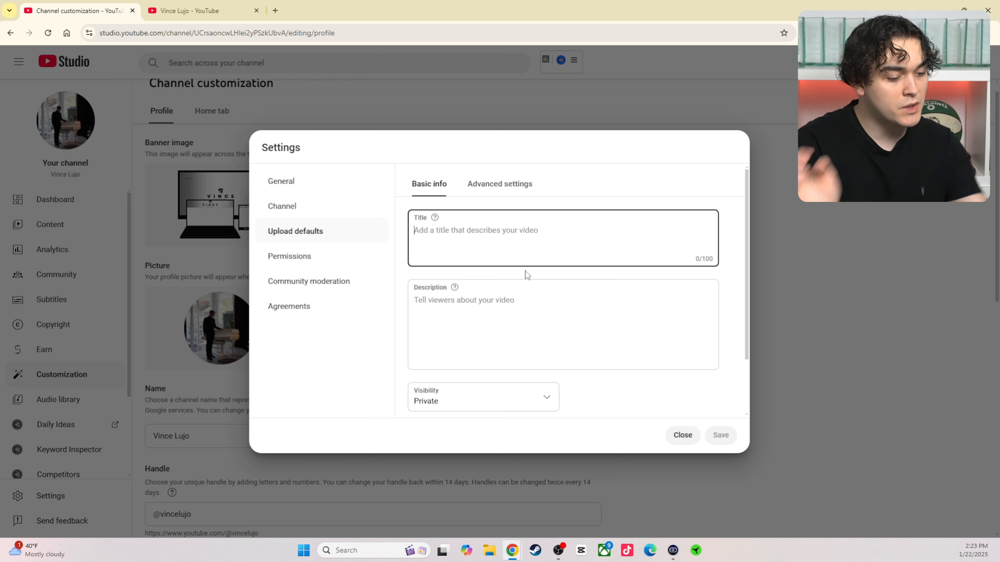
type("Day ___ of")
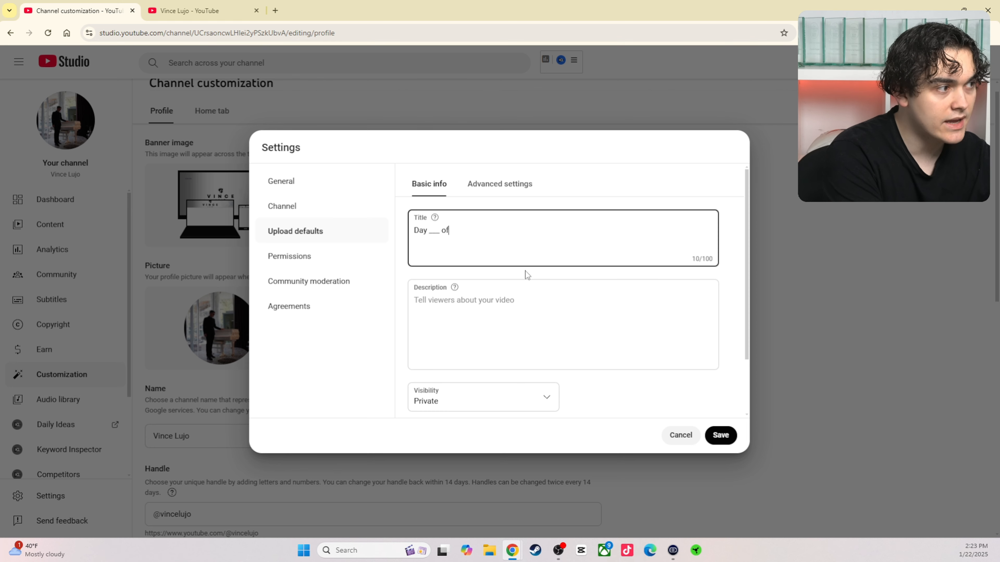
type(" b")
key("BackSpace")
key("BackSpace")
key("BackSpace")
key("BackSpace")
key("BackSpace")
key("BackSpace")
key("BackSpace")
key("BackSpace")
key("BackSpace")
key("BackSpace")
key("BackSpace")
key("BackSpace")
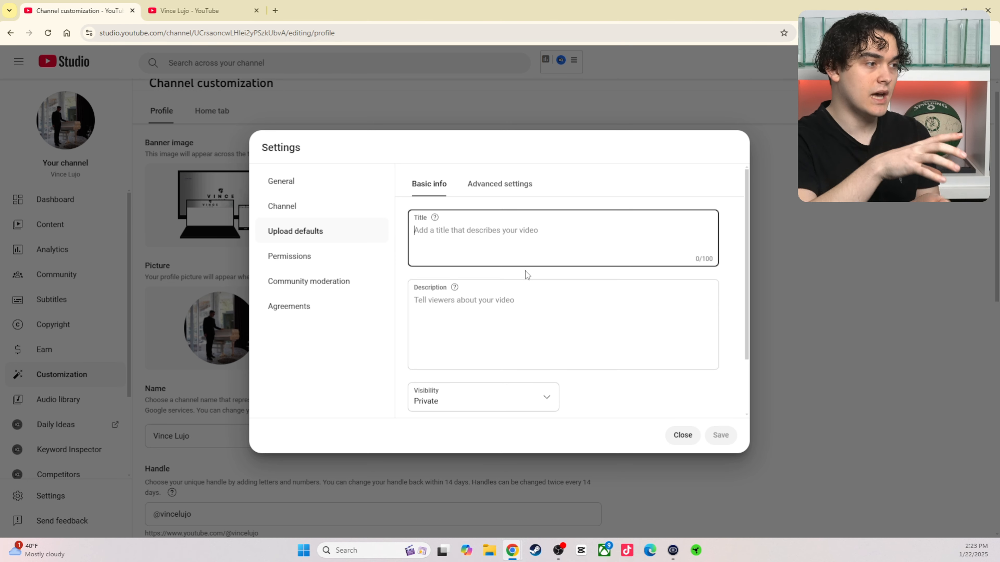
Step: Examine the description, visibility options and tags in the basic upload defaults
left_click(523, 309)
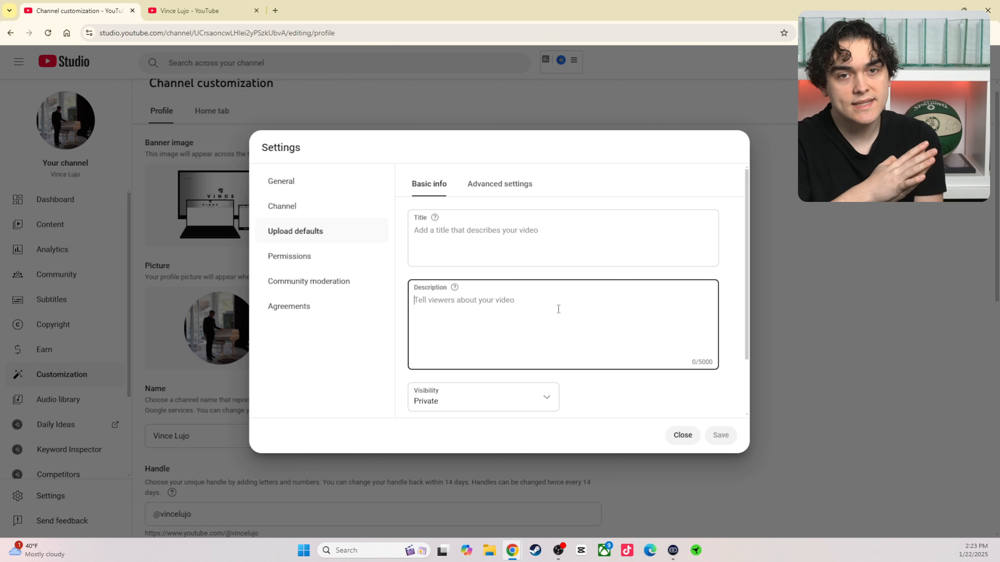
scroll(558, 309, "down", 2)
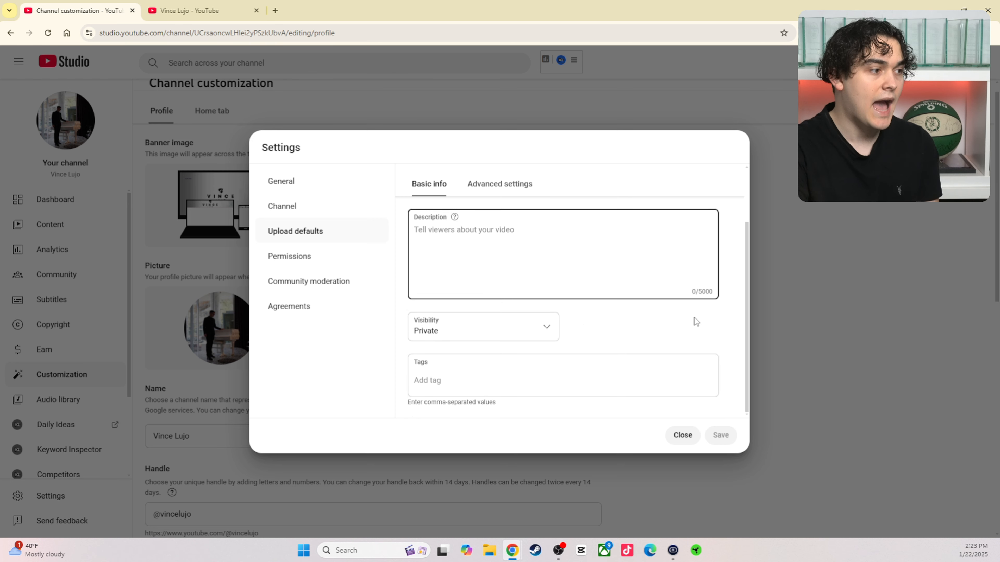
left_click(518, 329)
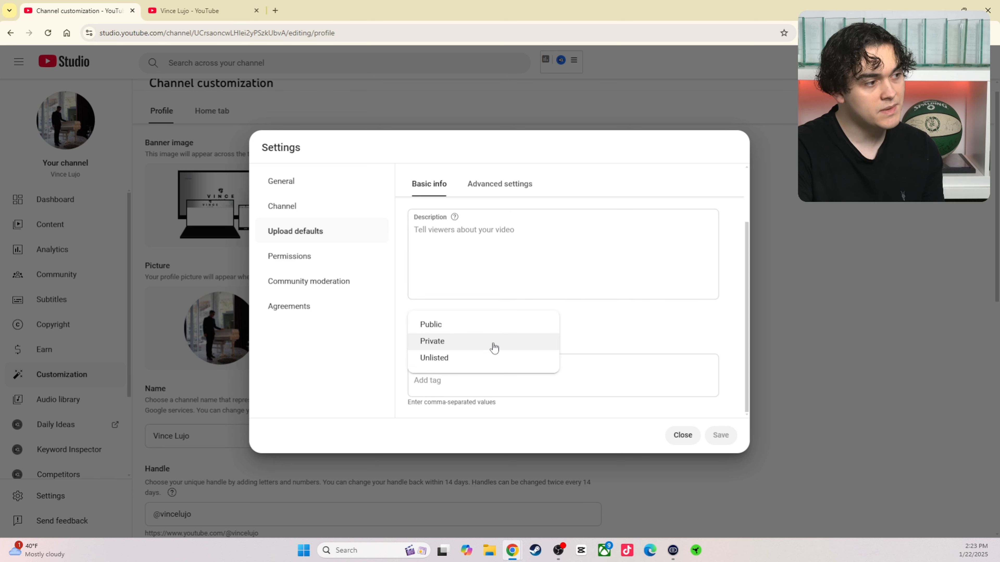
left_click(578, 340)
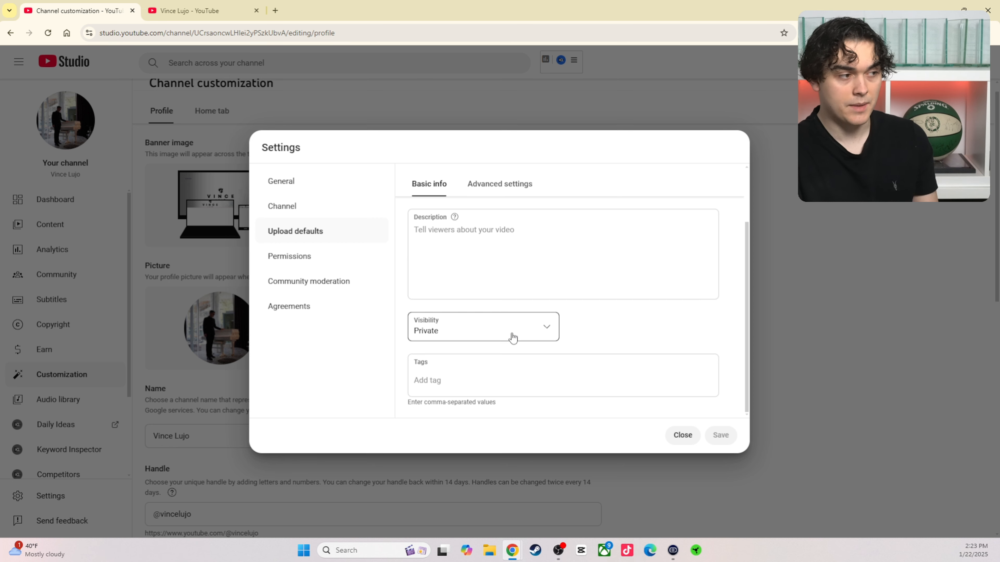
left_click(493, 330)
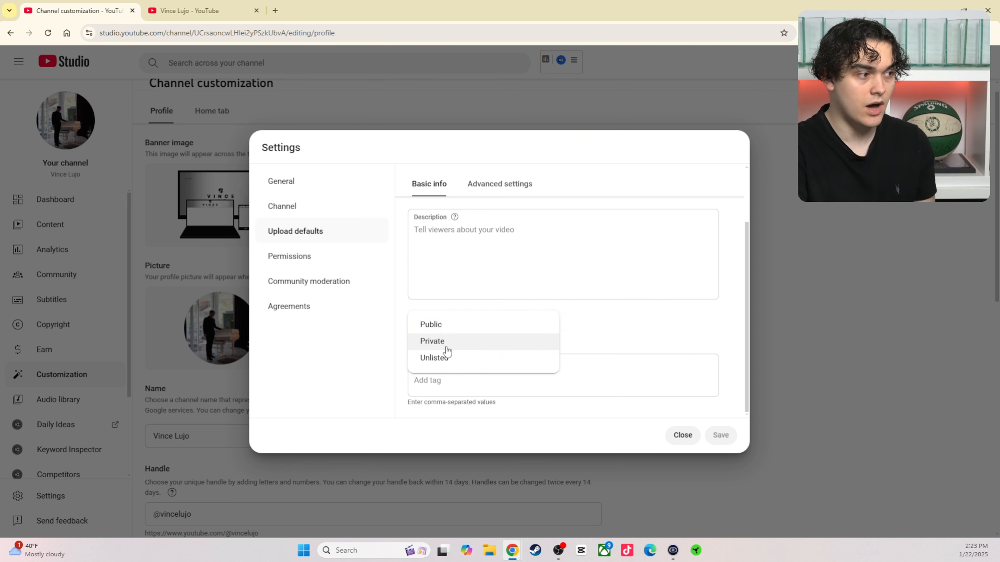
left_click(575, 342)
left_click(450, 381)
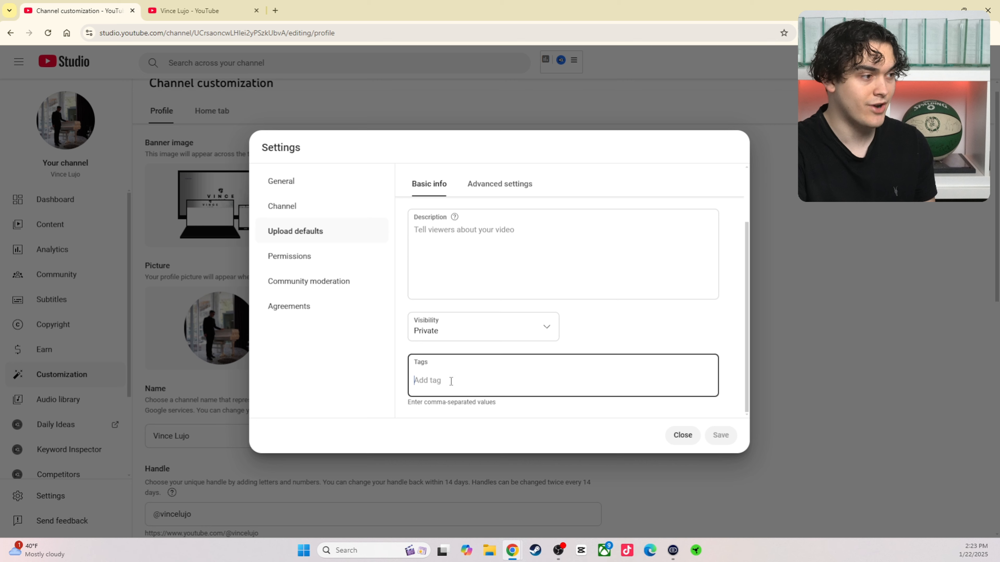
left_click(633, 336)
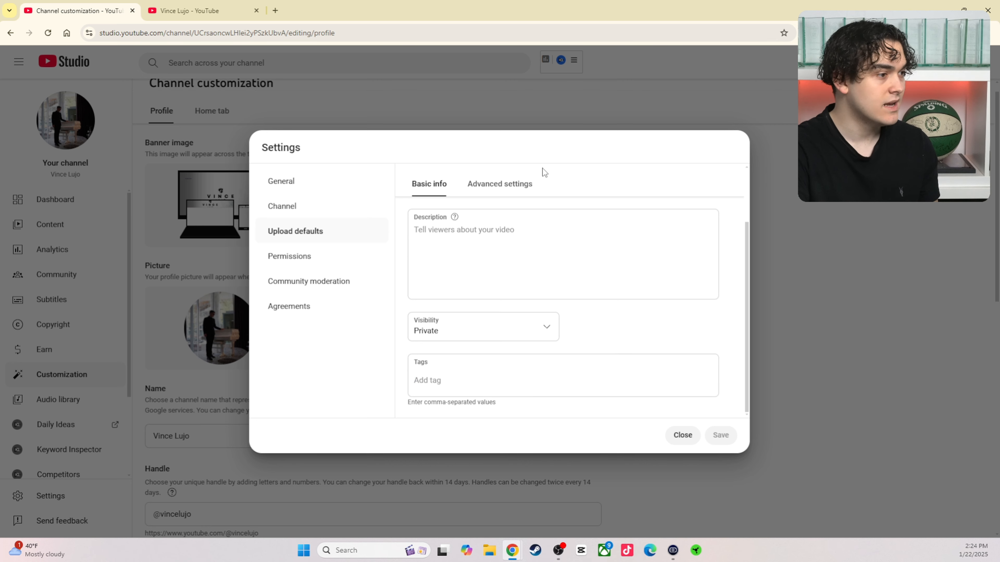
Step: Examine the video category options in the advanced upload defaults, keeping Howto & Style selected
left_click(522, 188)
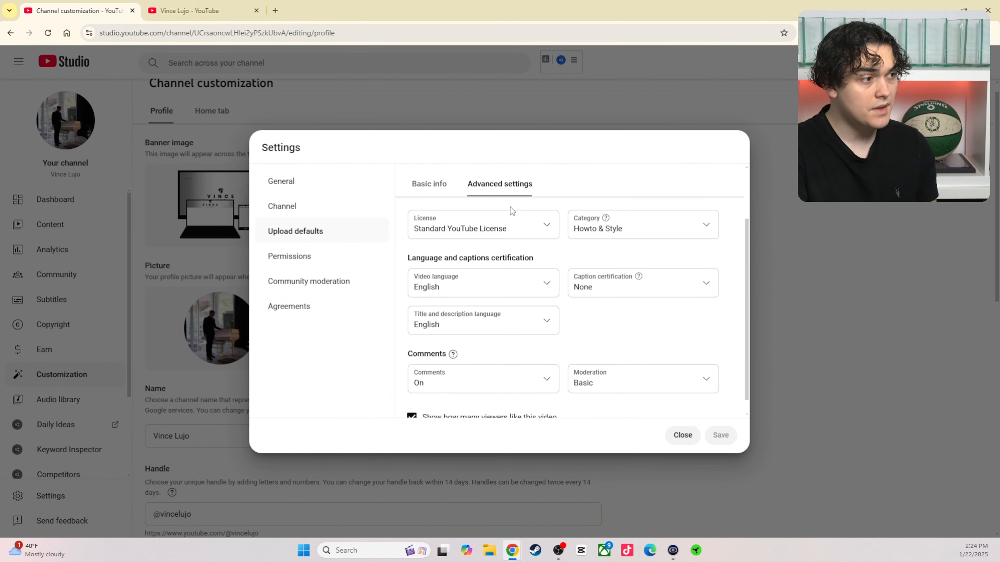
left_click(644, 231)
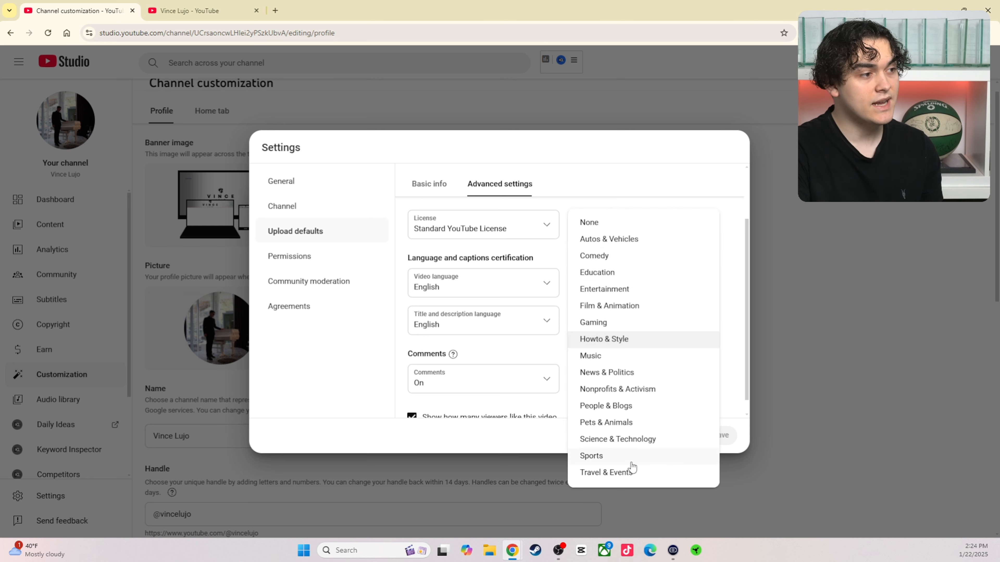
left_click(641, 194)
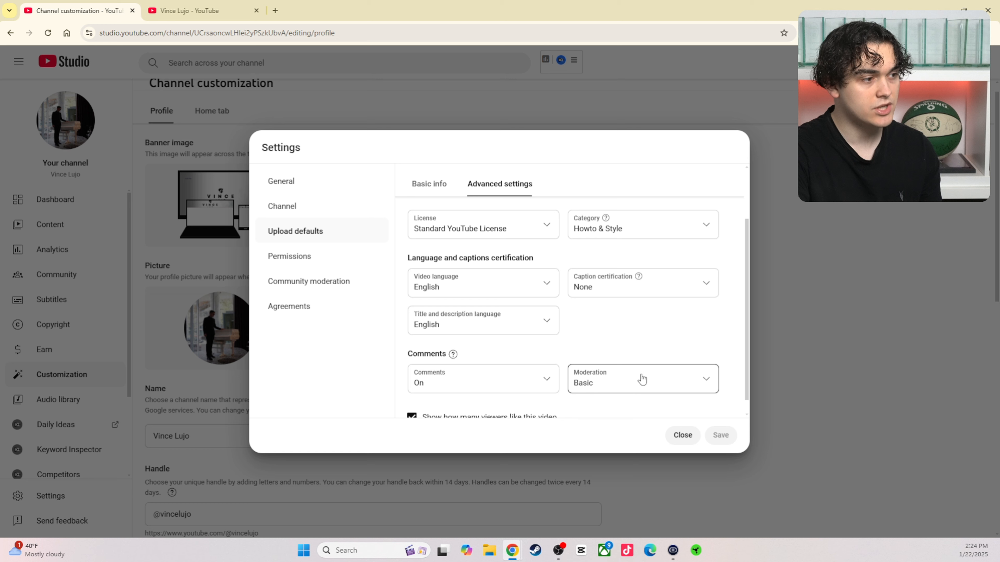
left_click(628, 235)
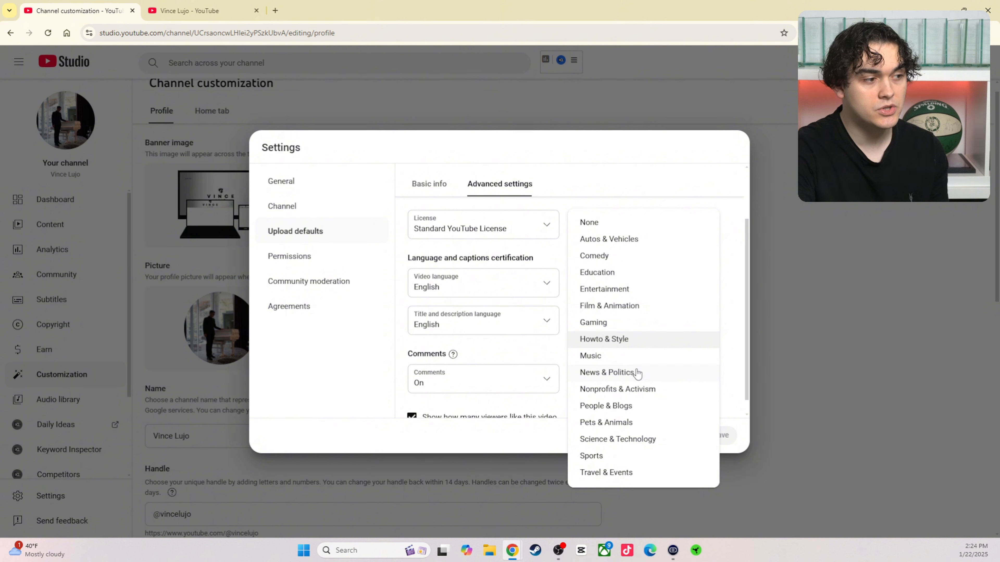
left_click(622, 344)
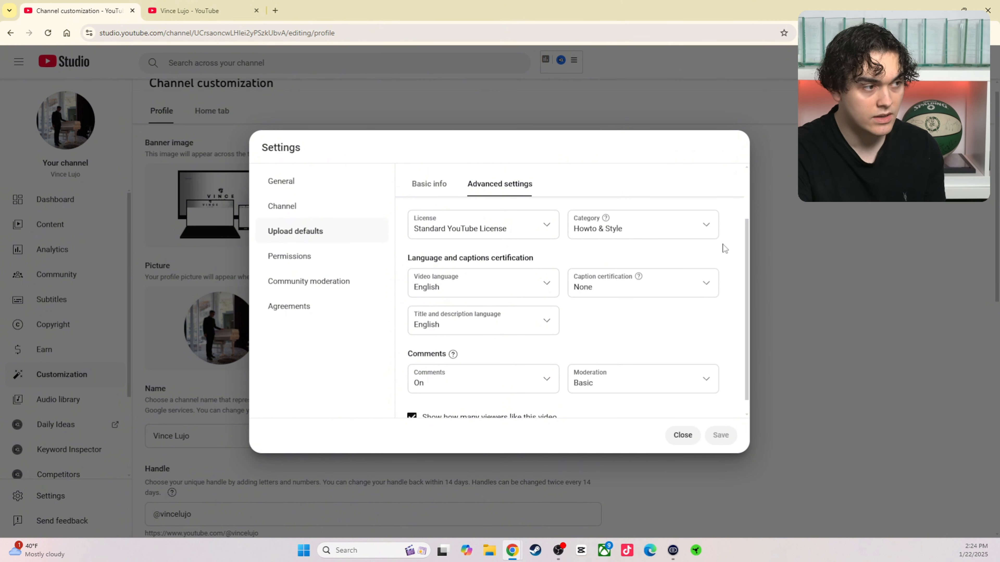
left_click(689, 238)
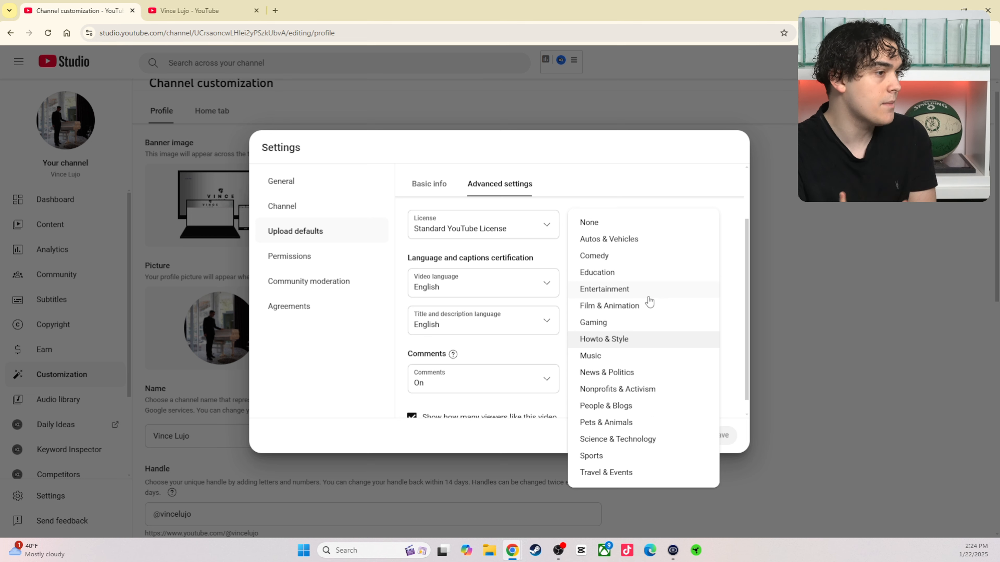
left_click(725, 320)
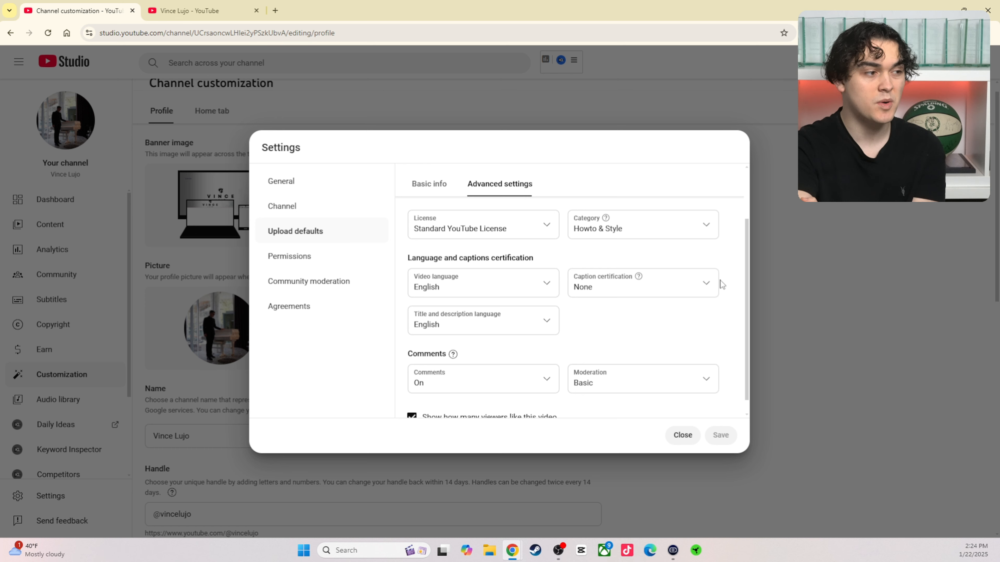
left_click(606, 220)
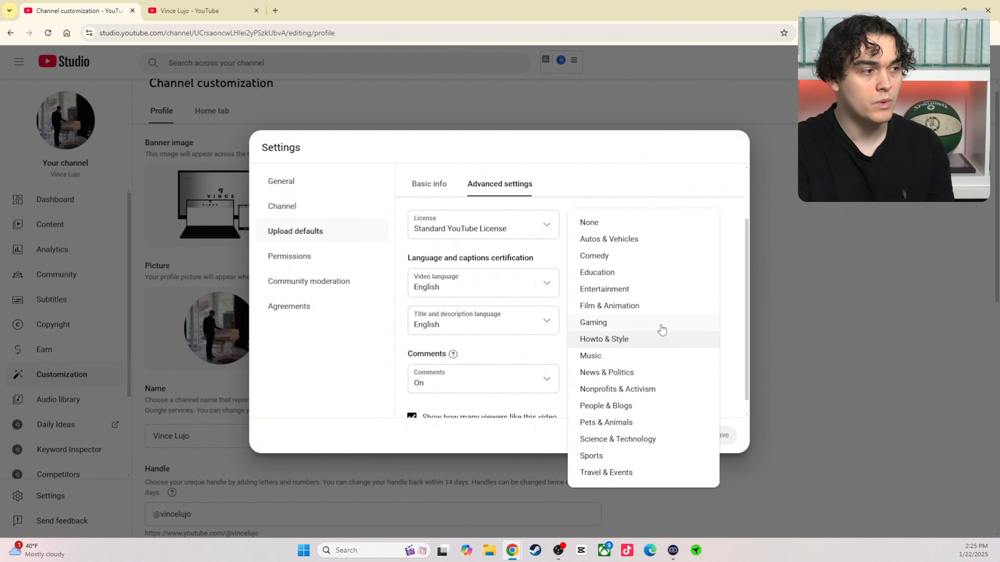
Step: Review the channel permissions and the automated filters for community moderation
left_click(327, 264)
left_click(295, 264)
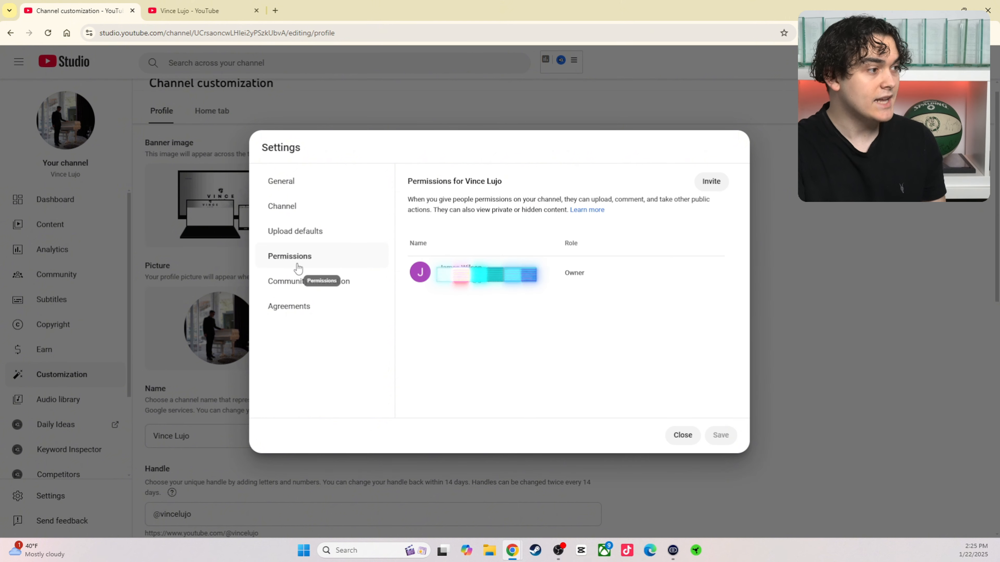
left_click(319, 291)
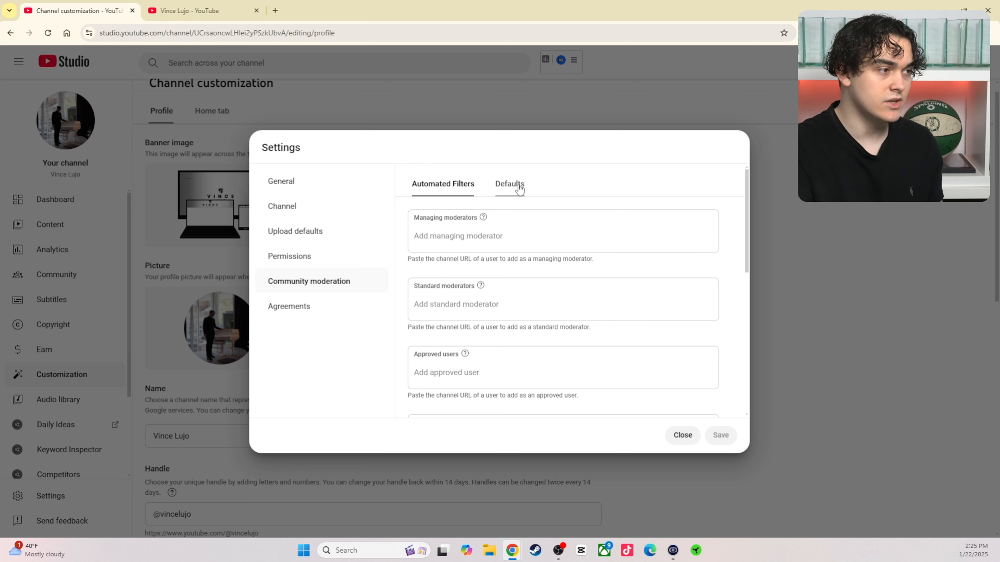
Step: Examine the default moderation options for channel comments and live chat messages
left_click(509, 185)
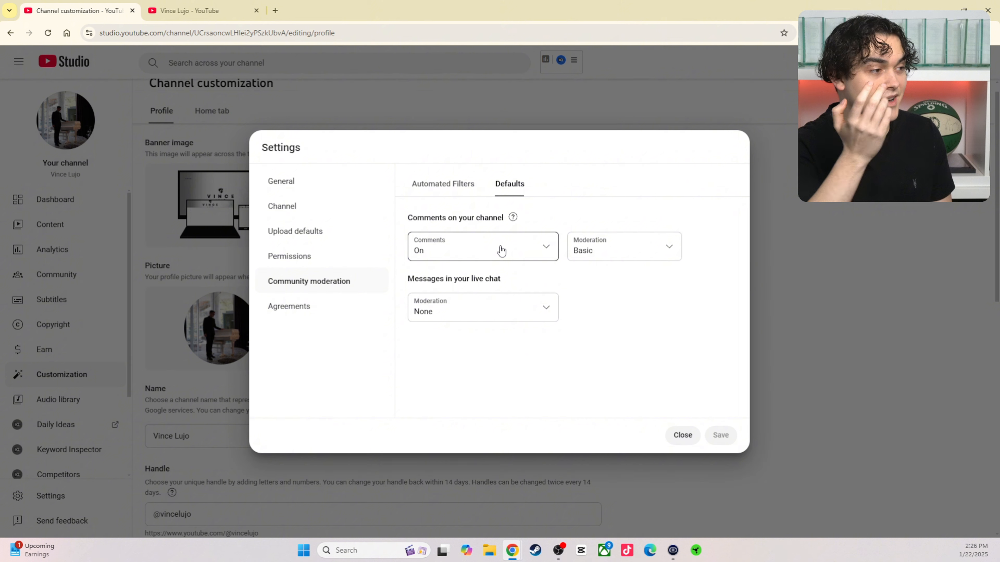
left_click(628, 246)
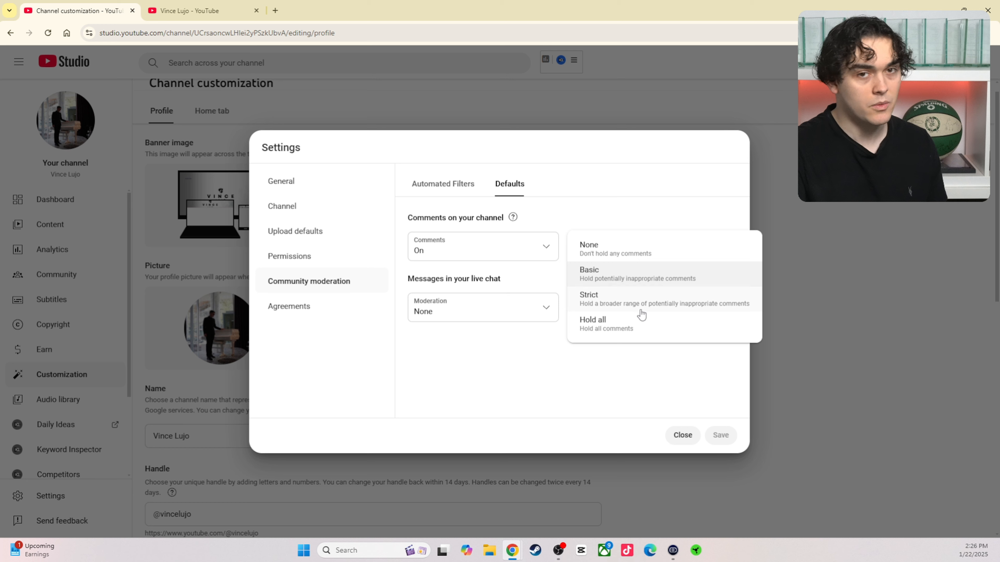
left_click(661, 286)
left_click(482, 315)
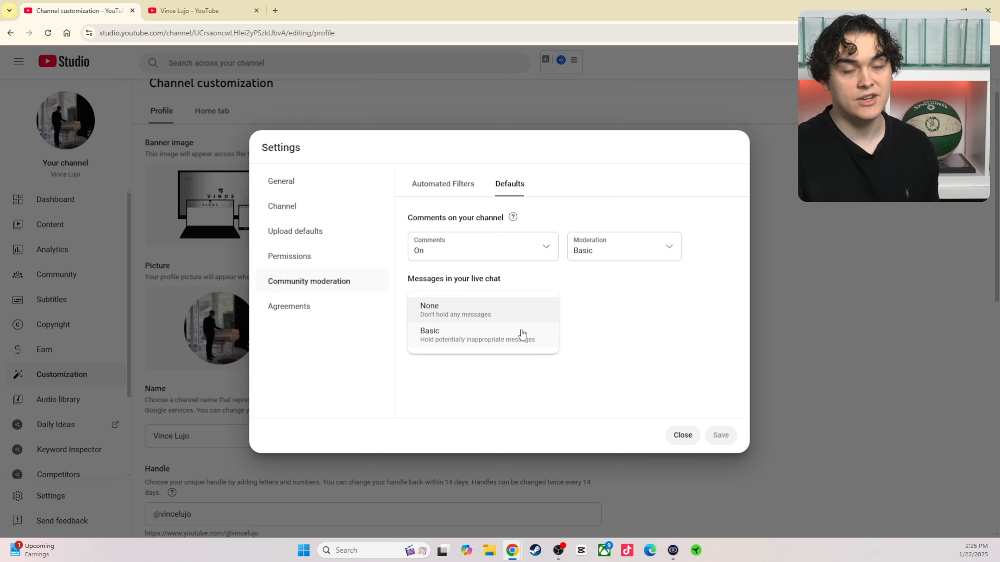
left_click(616, 329)
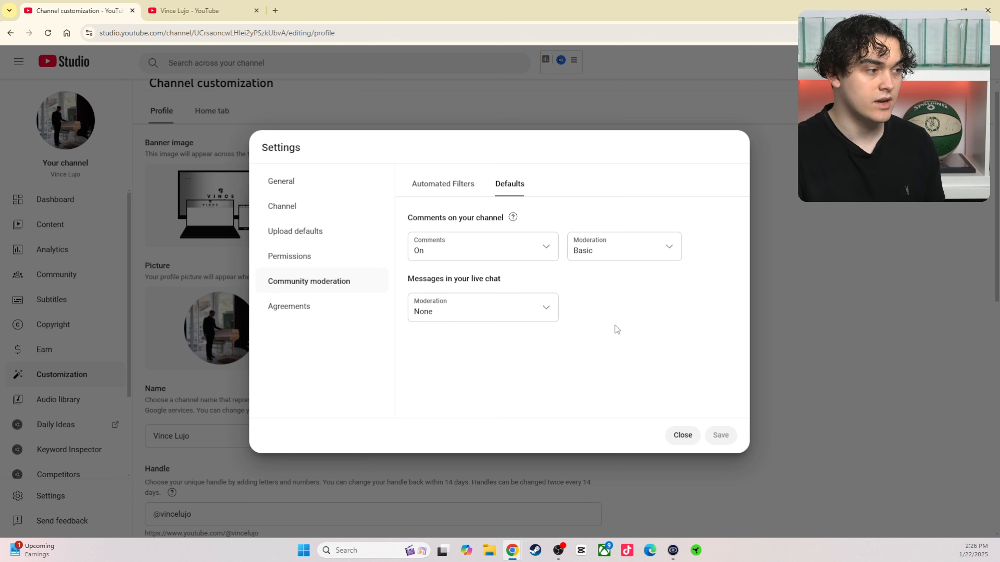